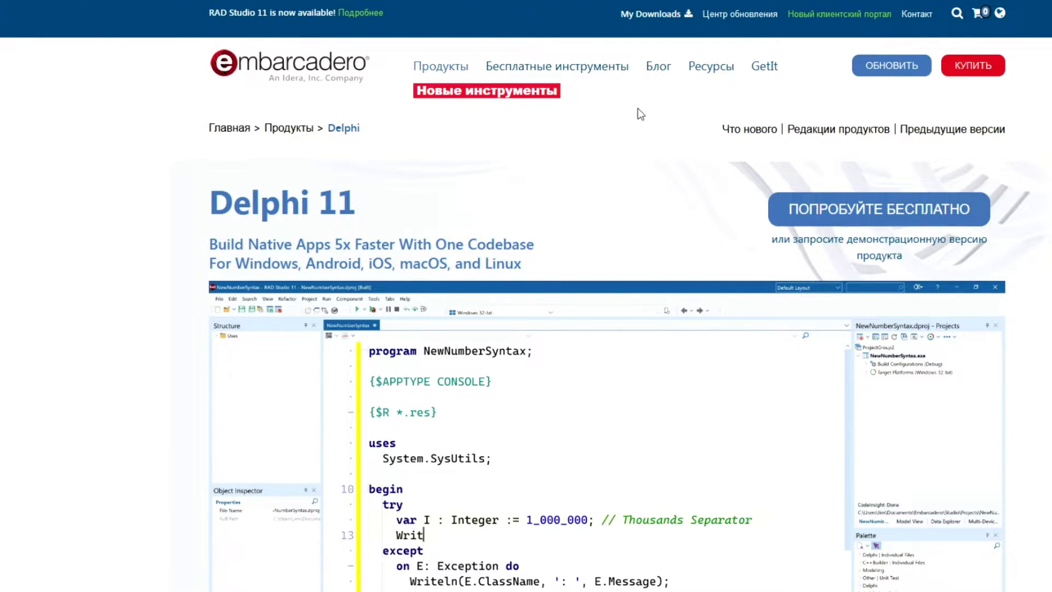
# Step: Scroll the Embarcadero page to the free Delphi Community Edition download form
pyautogui.moveTo(564, 70)
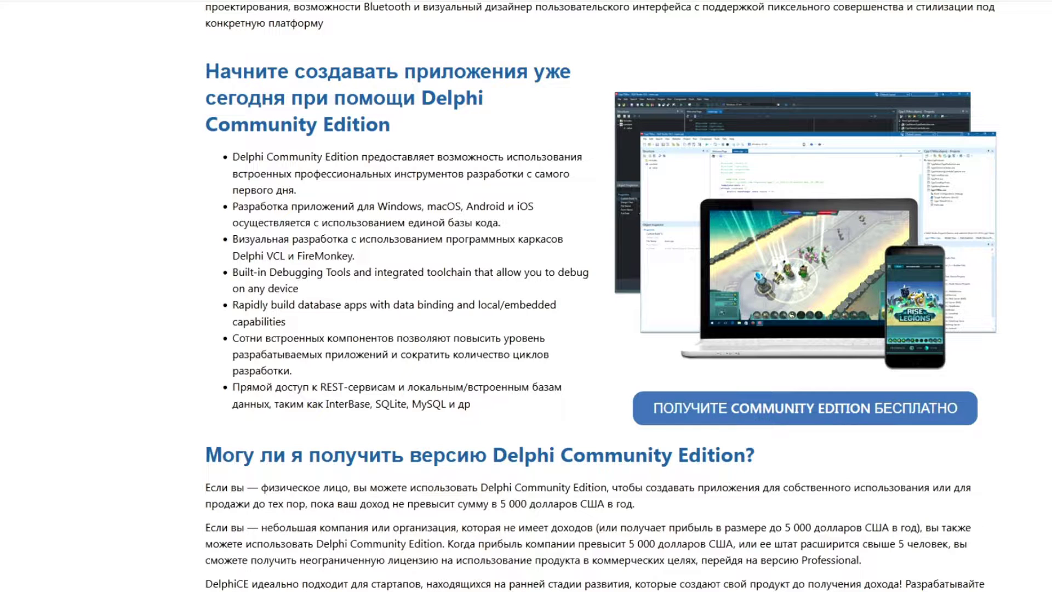
pyautogui.scroll(-6, 602, 296)
pyautogui.scroll(2, 765, 208)
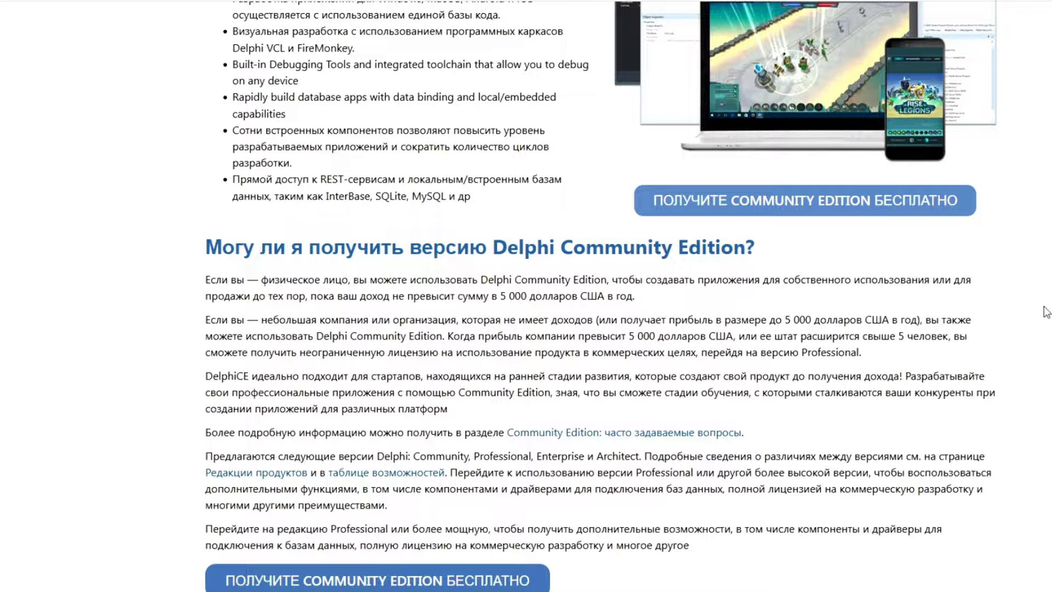
# Step: Clear the pre-filled e-mail address from the download form
pyautogui.scroll(-7, 1020, 362)
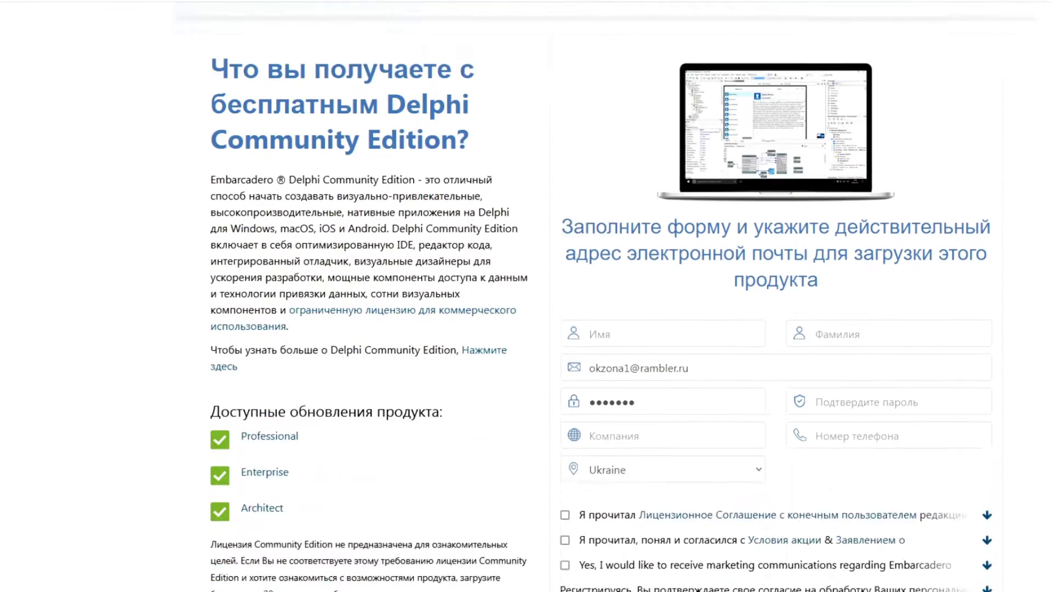
pyautogui.click(640, 240)
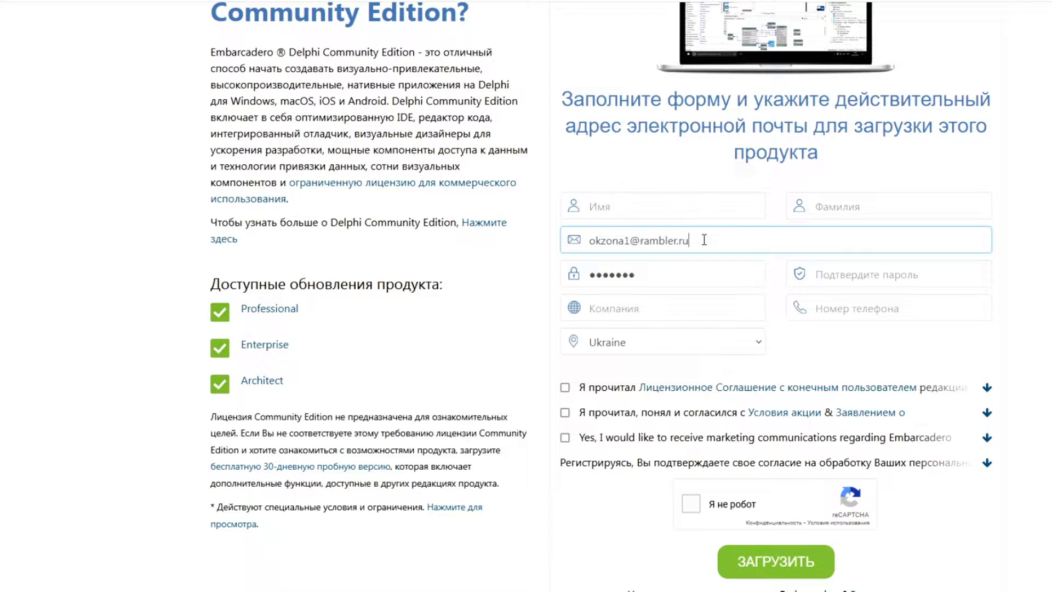
pyautogui.tripleClick(704, 240)
pyautogui.press('BackSpace')
pyautogui.click(1026, 253)
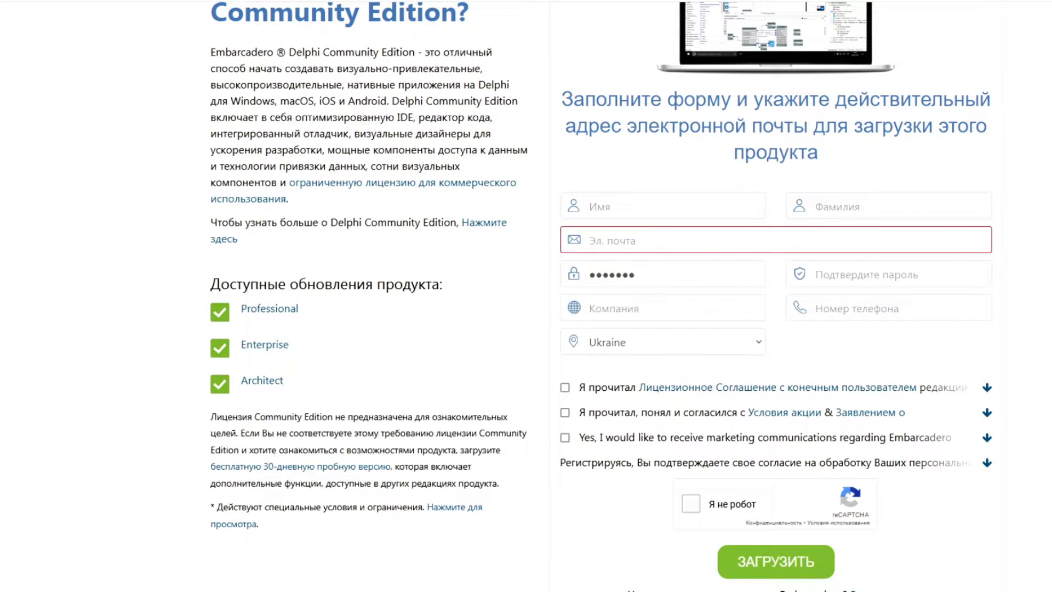
# Step: Enter the first name, last name, e-mail address and password confirmation
pyautogui.click(625, 206)
pyautogui.write('Name')
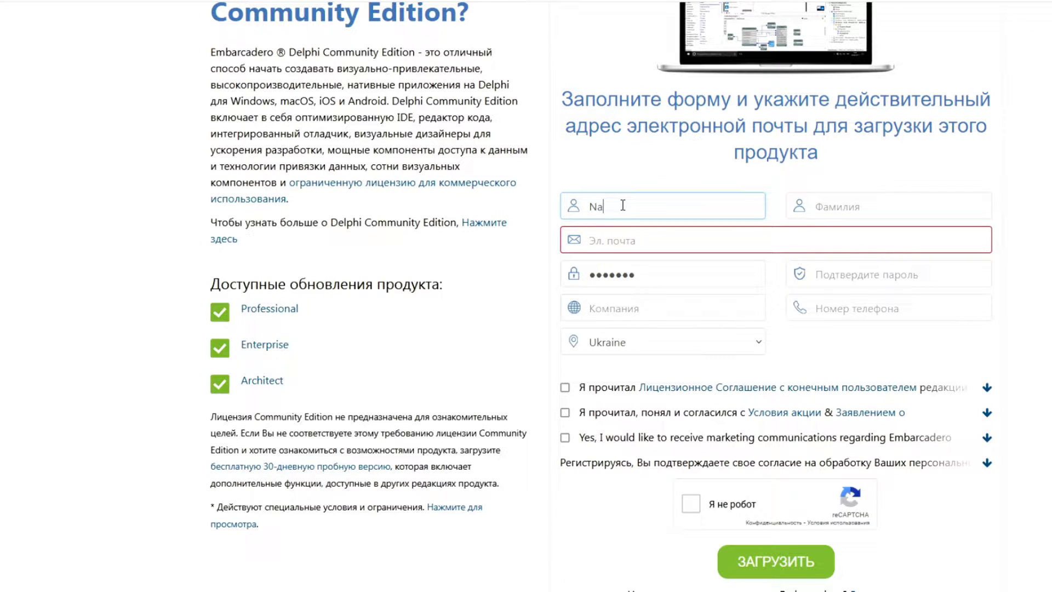
pyautogui.click(852, 208)
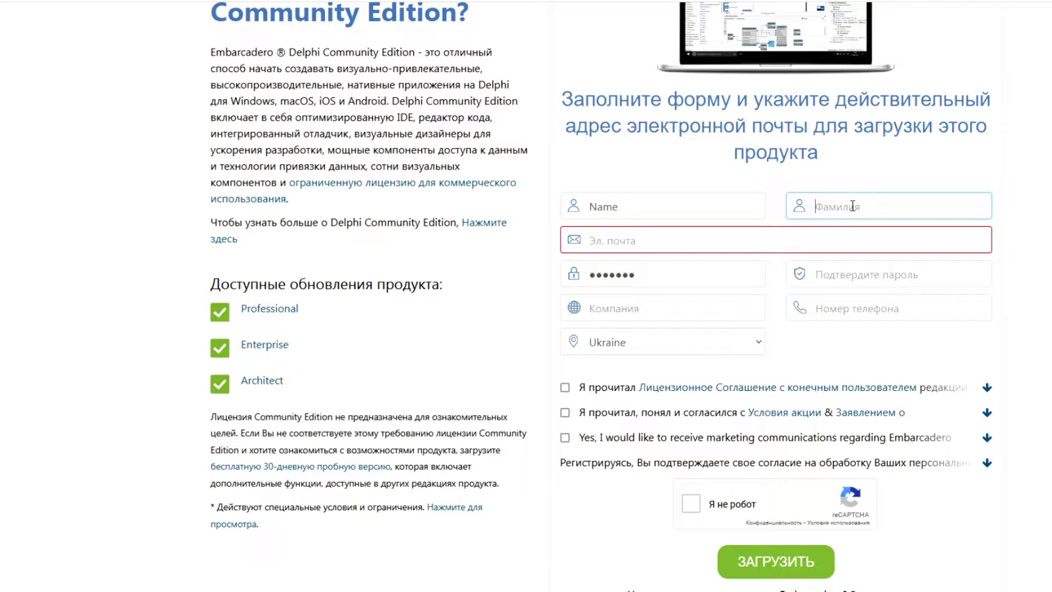
pyautogui.write('Name2')
pyautogui.click(603, 241)
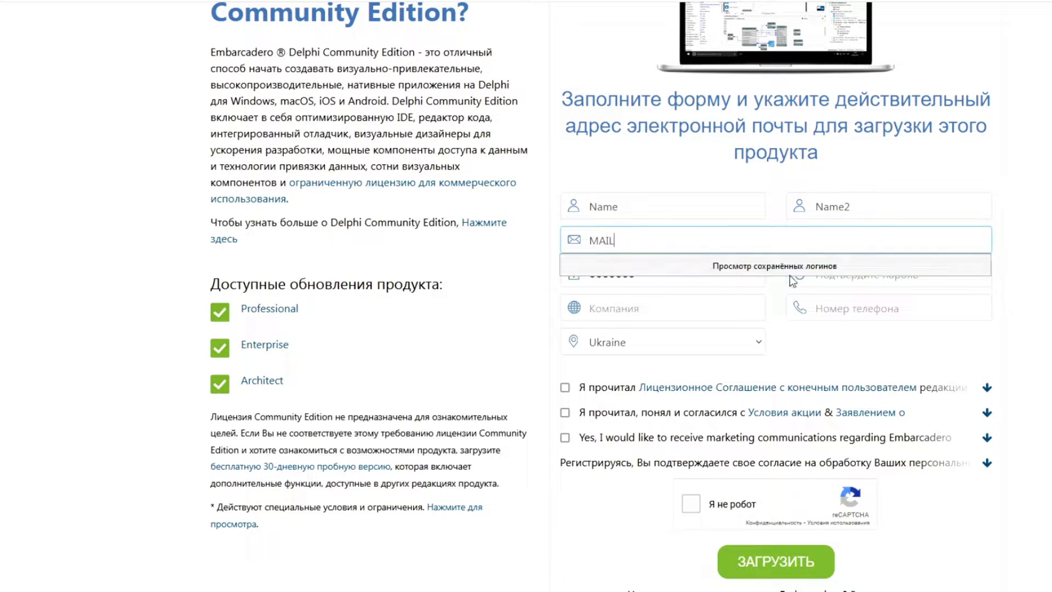
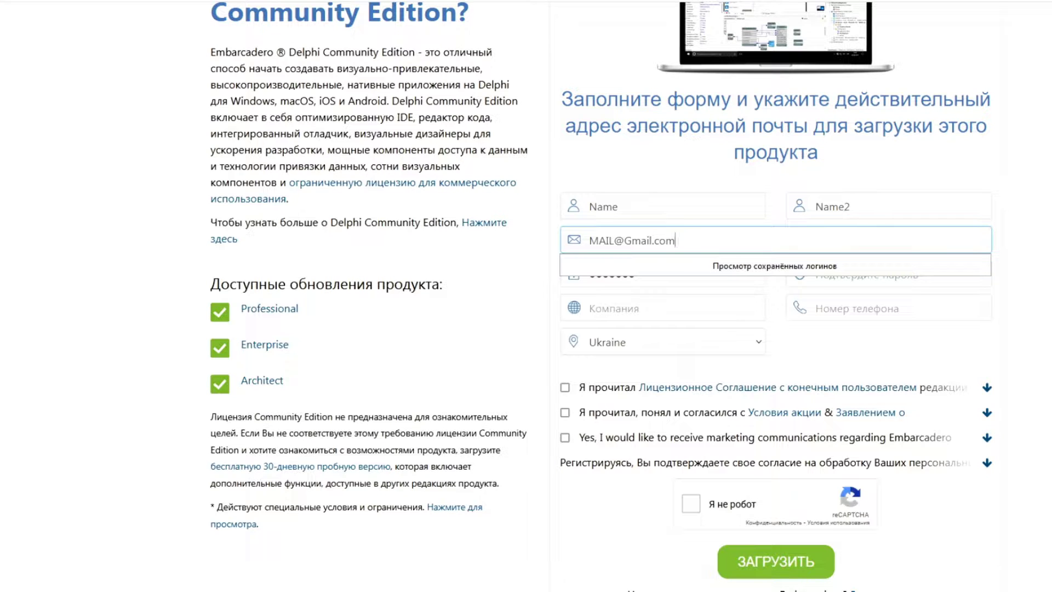
pyautogui.press('Tab')
pyautogui.press('Tab')
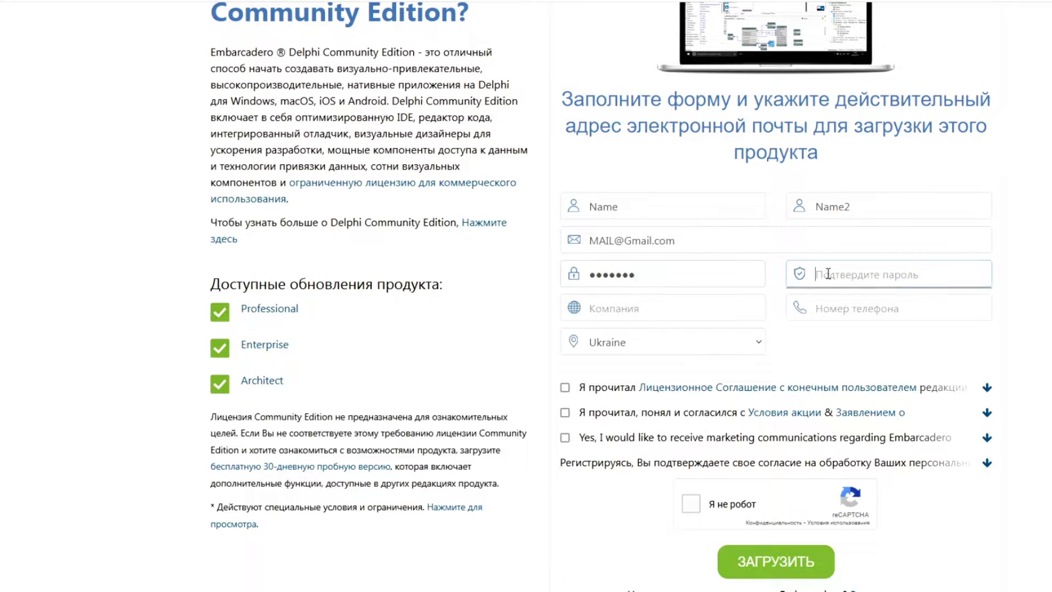
pyautogui.write('12345678')
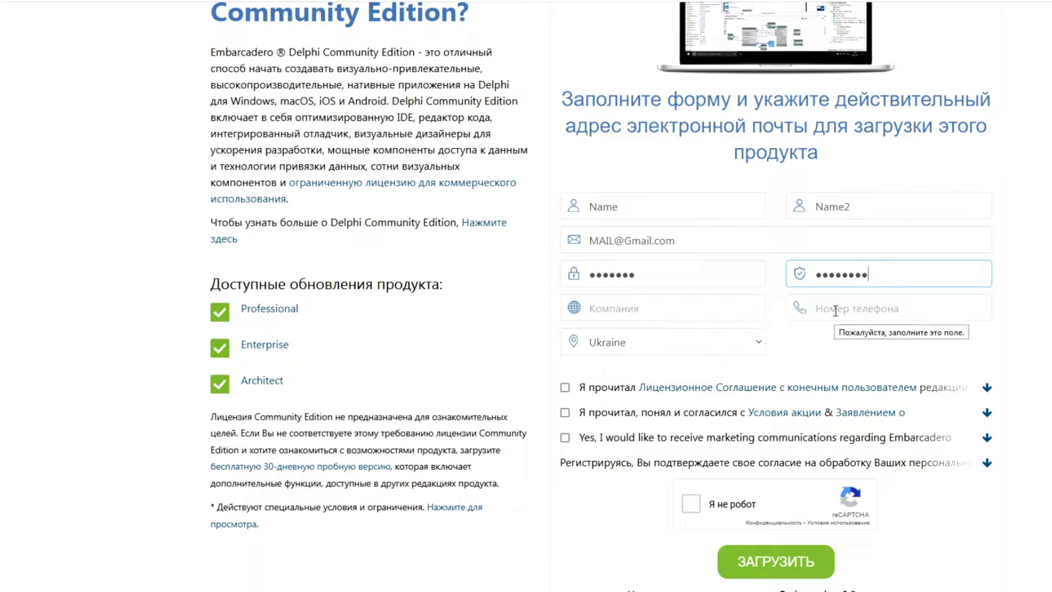
# Step: Choose Poland as the country, tick all three consents, and submit the form
pyautogui.click(749, 345)
pyautogui.moveTo(799, 282); pyautogui.dragTo(810, 226)
pyautogui.click(630, 150)
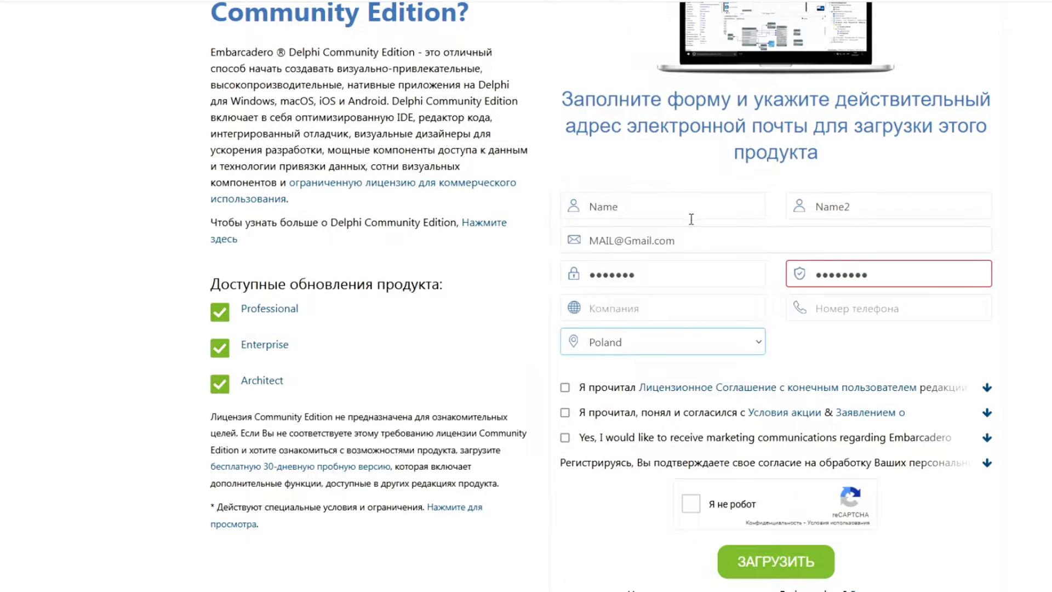
pyautogui.click(855, 314)
pyautogui.scroll(-3, 724, 380)
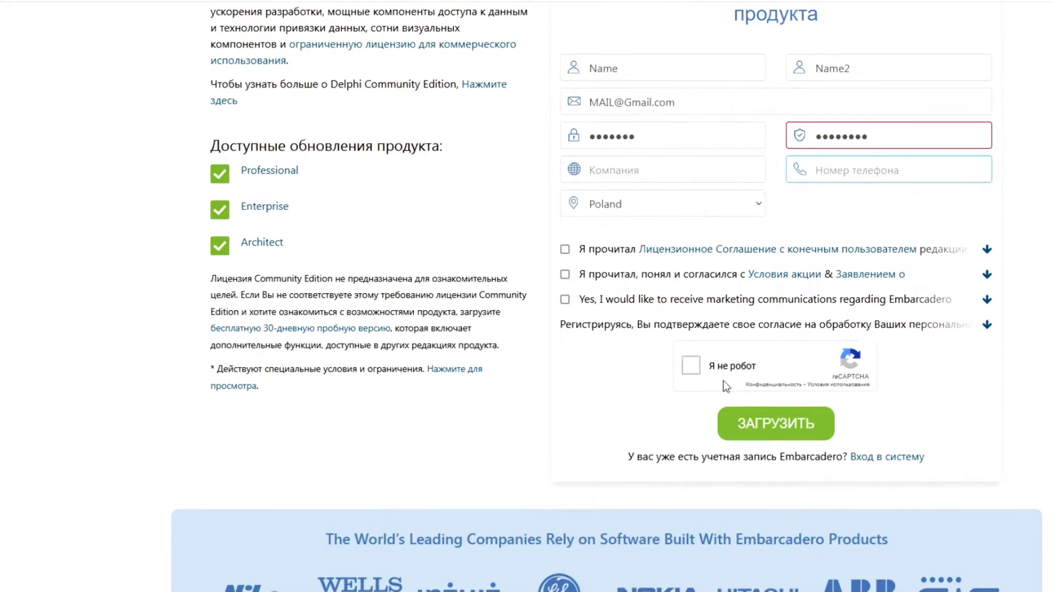
pyautogui.click(566, 250)
pyautogui.click(565, 274)
pyautogui.click(565, 300)
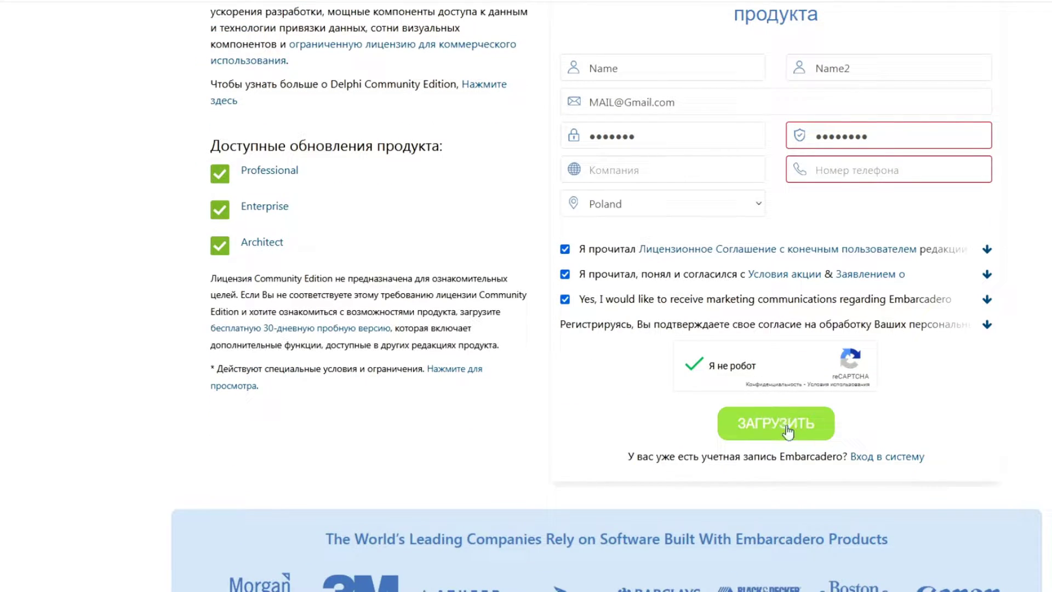
pyautogui.click(758, 435)
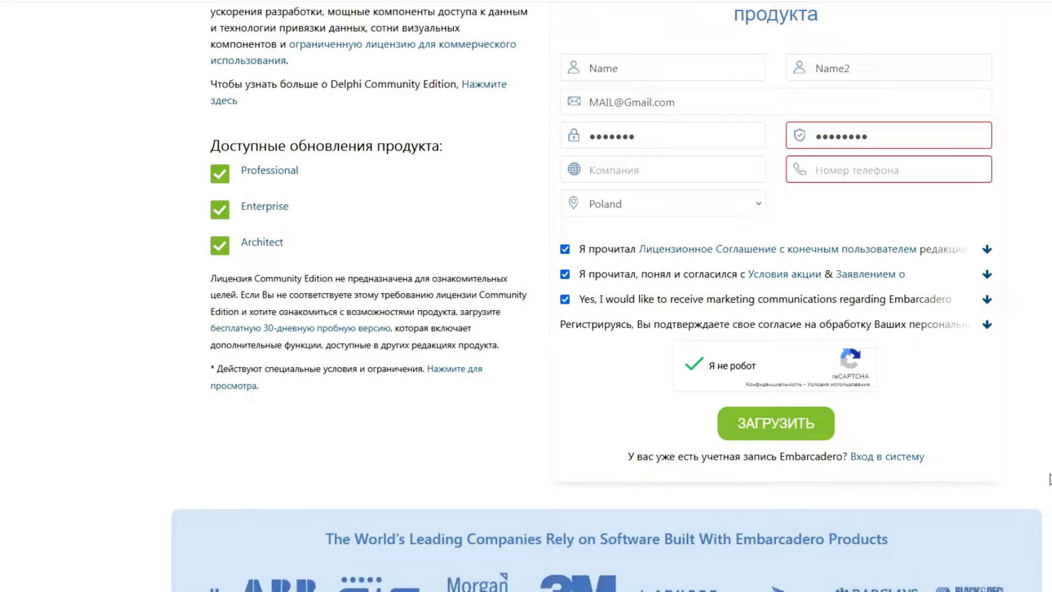
pyautogui.scroll(10, 1050, 478)
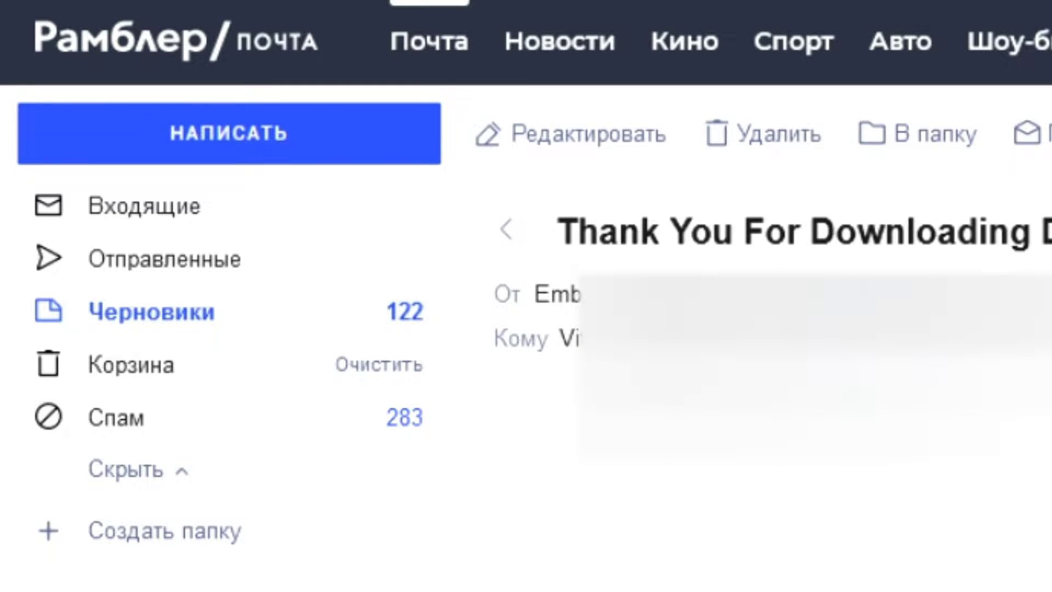
# Step: Read through Embarcadero's thank-you-for-downloading e-mail in Rambler Mail
pyautogui.scroll(-5, 745, 329)
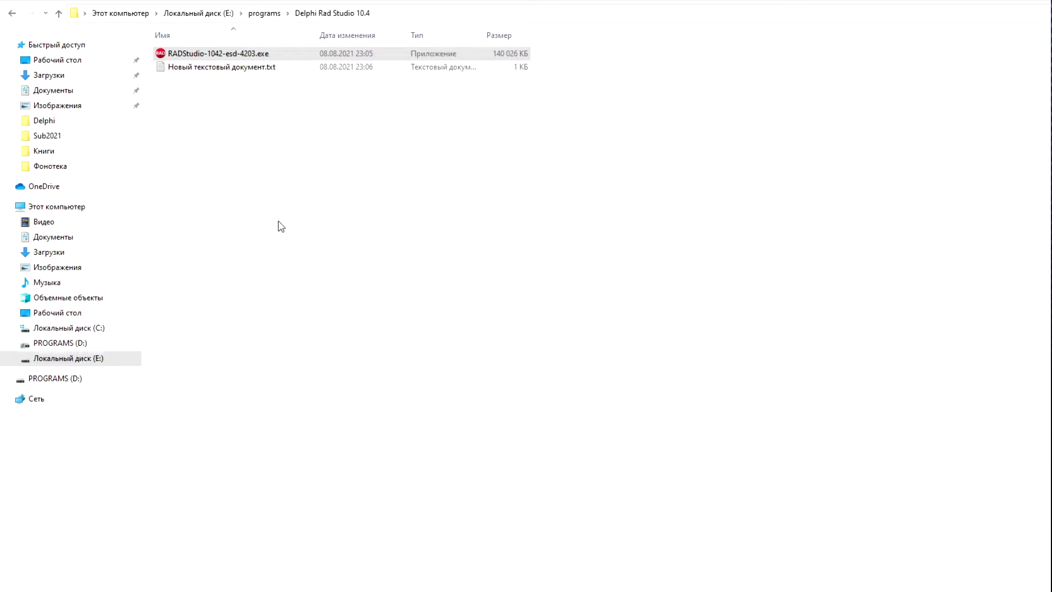
# Step: Keep the default destination folder and install using an existing product serial number
pyautogui.click(387, 375)
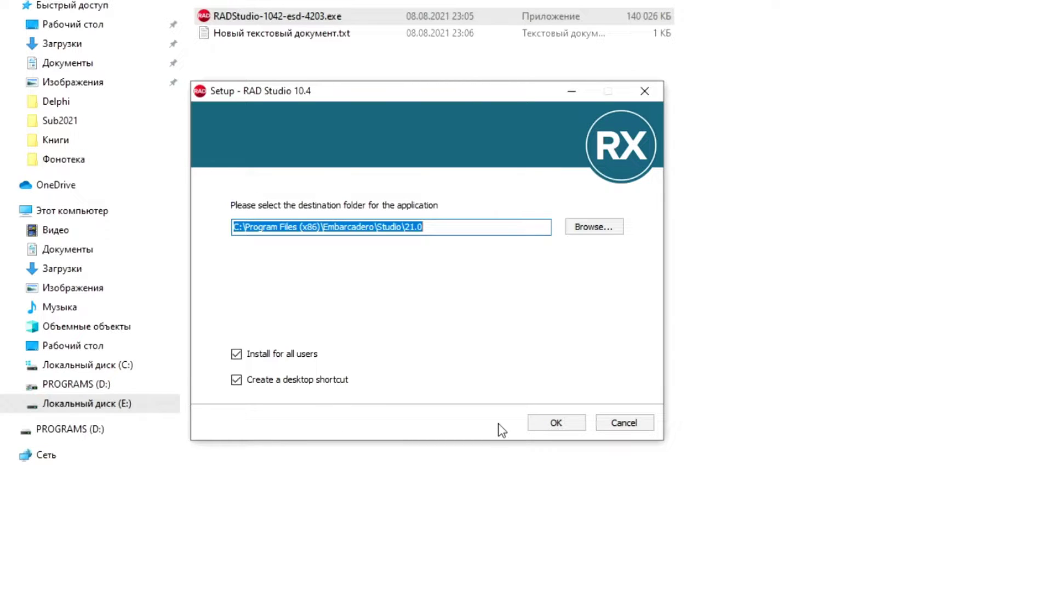
pyautogui.click(555, 424)
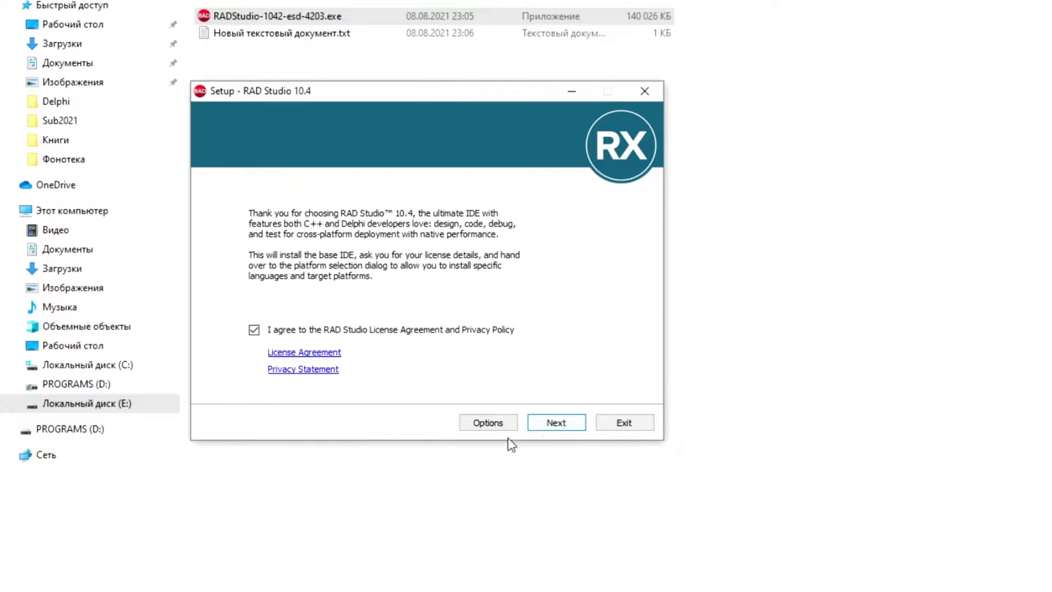
pyautogui.click(556, 425)
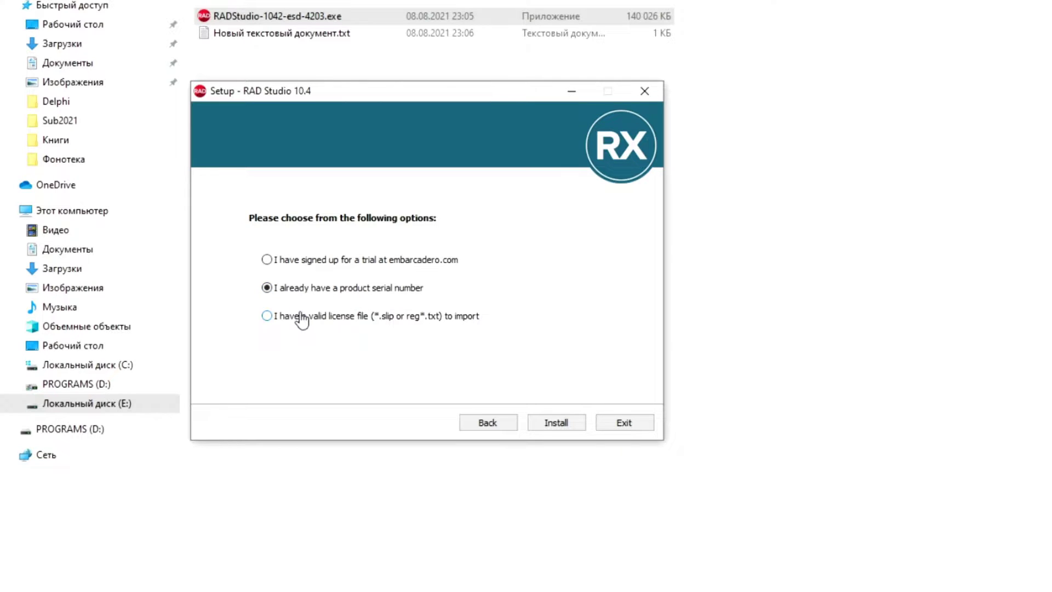
pyautogui.click(554, 420)
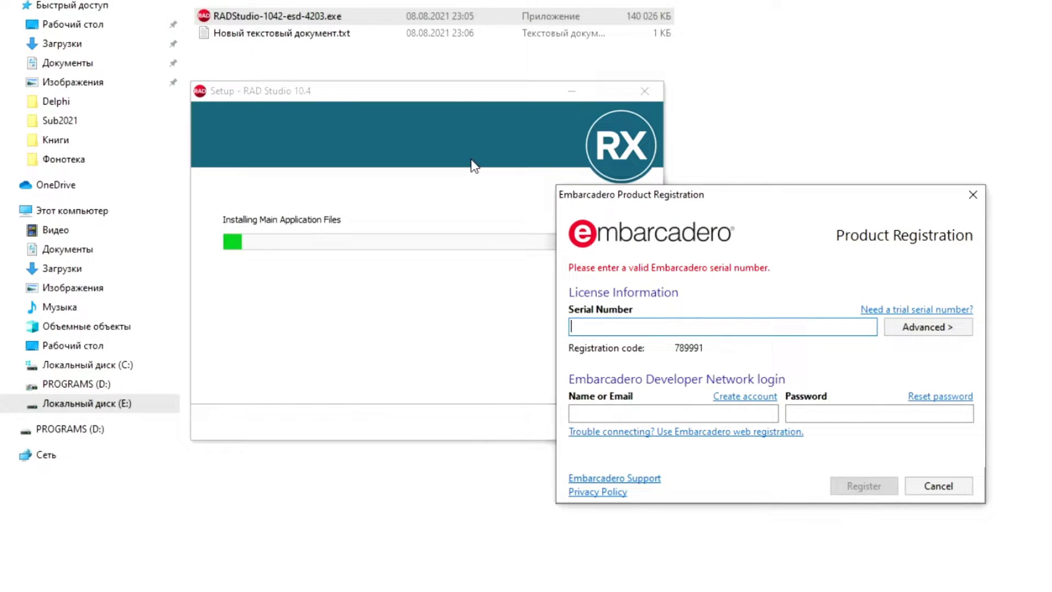
# Step: Paste the serial number from the licence text file into the Serial Number field
pyautogui.moveTo(747, 202); pyautogui.dragTo(398, 116)
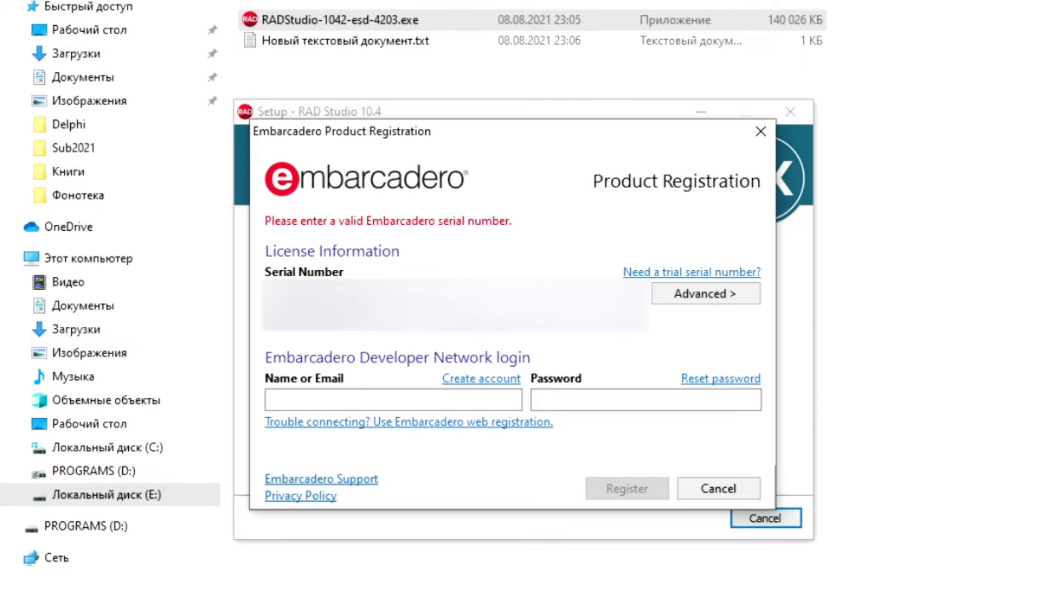
pyautogui.doubleClick(360, 43)
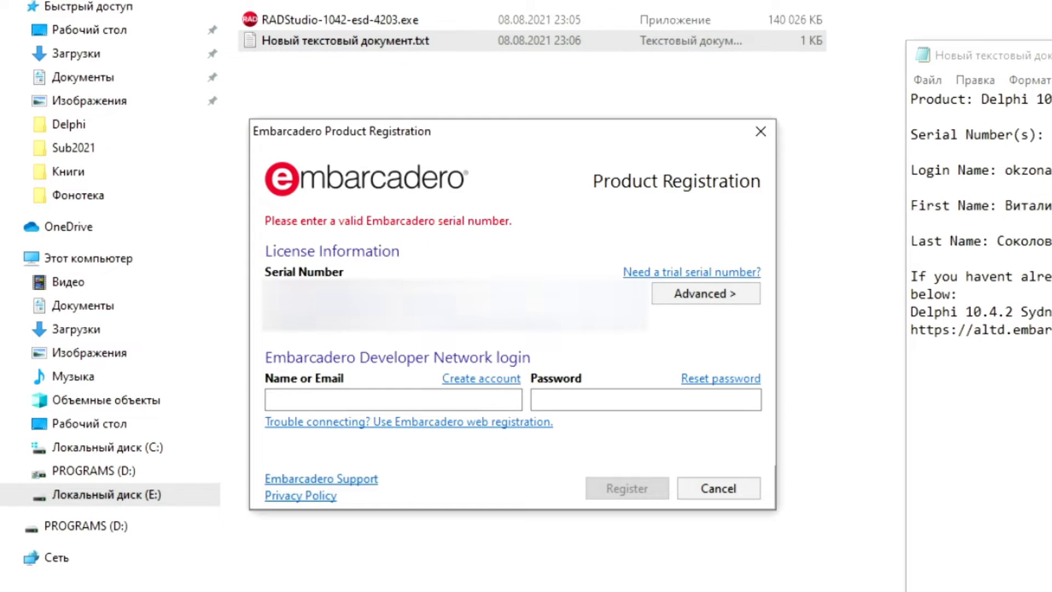
pyautogui.click(1049, 138)
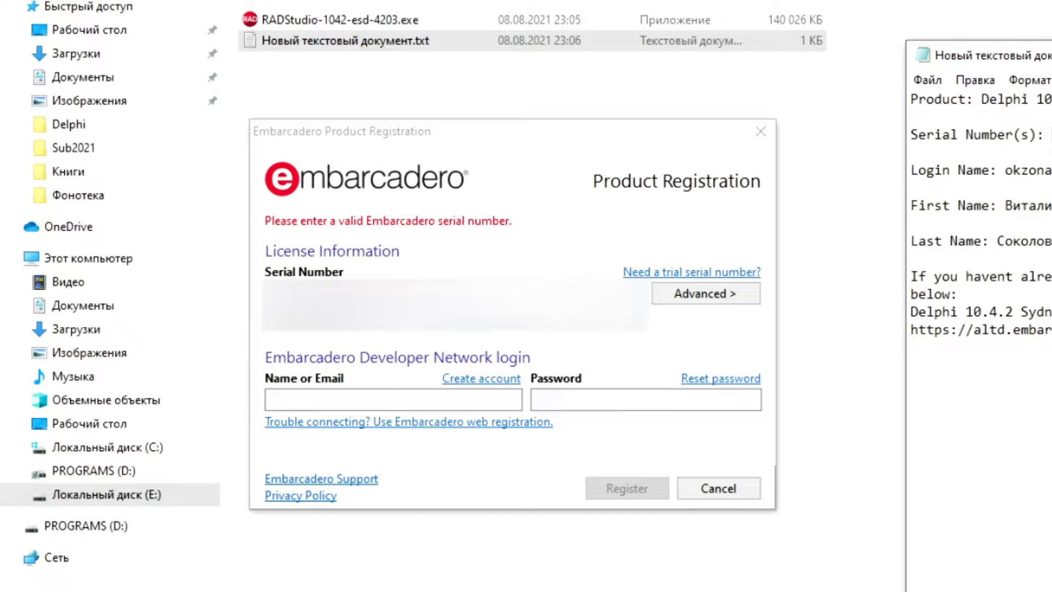
pyautogui.rightClick(430, 324)
pyautogui.click(477, 379)
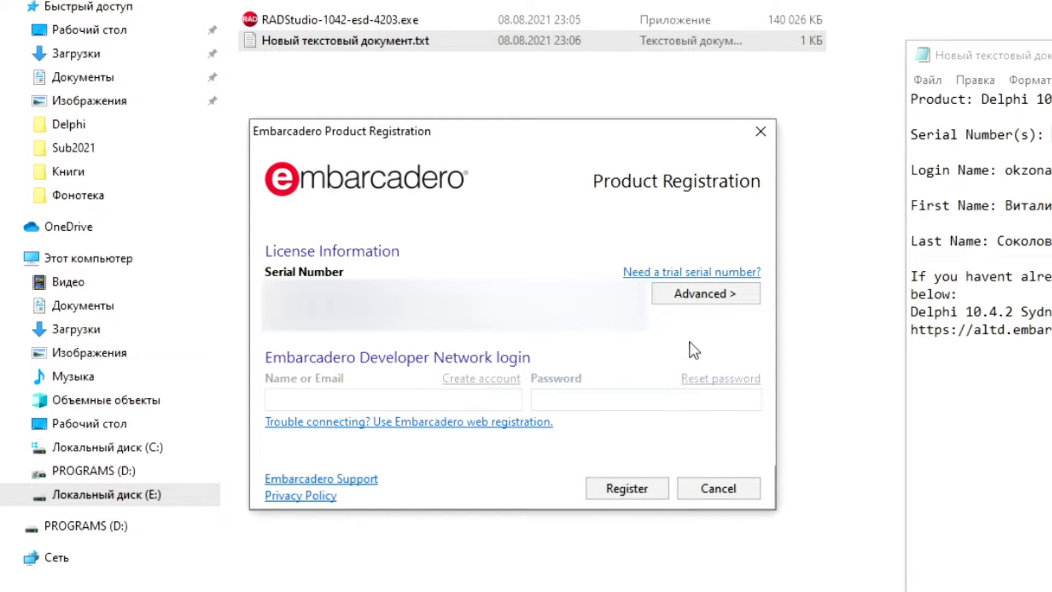
# Step: Try the Advanced licence settings, dismiss the invalid licence error, and return to the installer folder
pyautogui.click(712, 295)
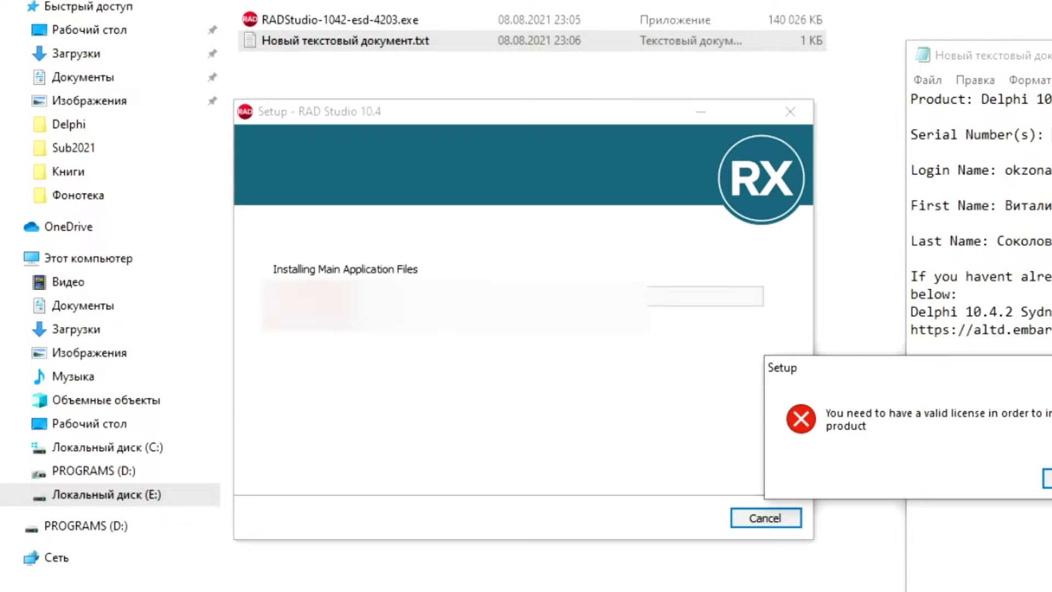
pyautogui.press('Return')
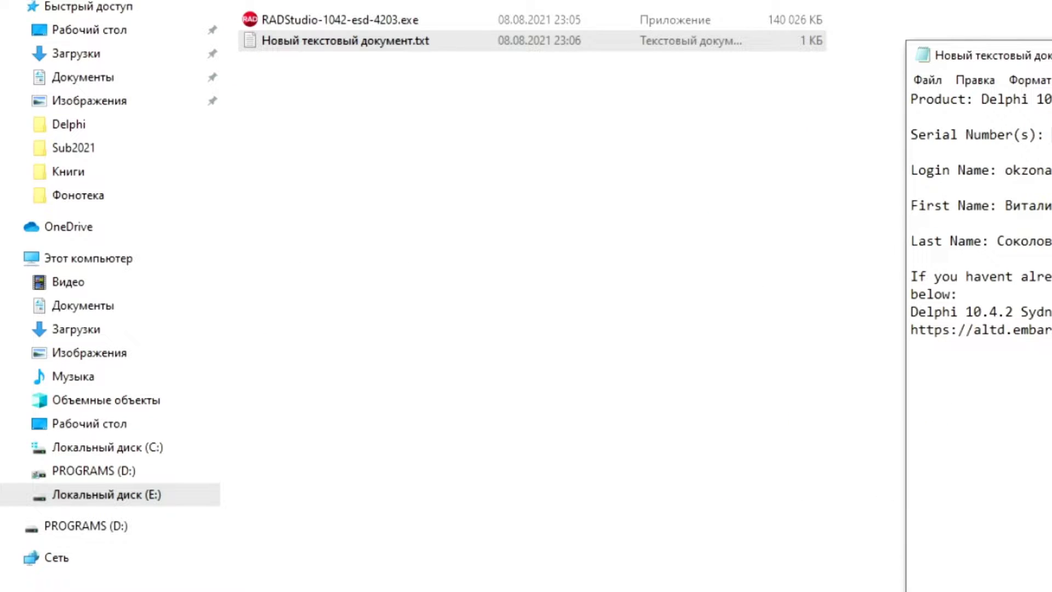
pyautogui.click(567, 474)
# Step: Relaunch the installer, paste the serial number into the registration dialog and register
pyautogui.doubleClick(299, 22)
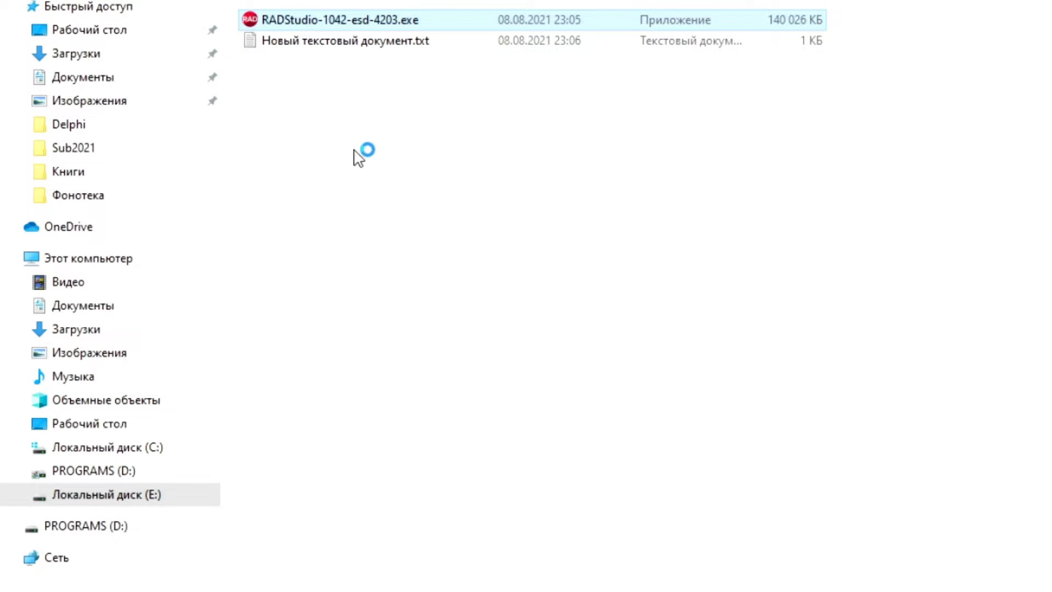
pyautogui.moveTo(831, 249); pyautogui.dragTo(393, 167)
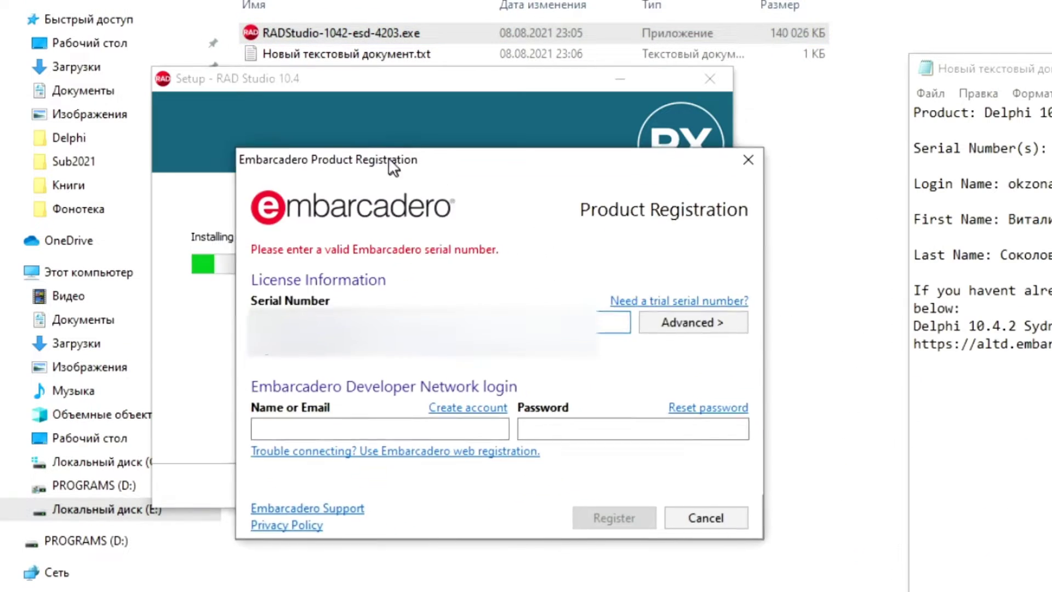
pyautogui.rightClick(346, 322)
pyautogui.click(376, 331)
pyautogui.click(584, 515)
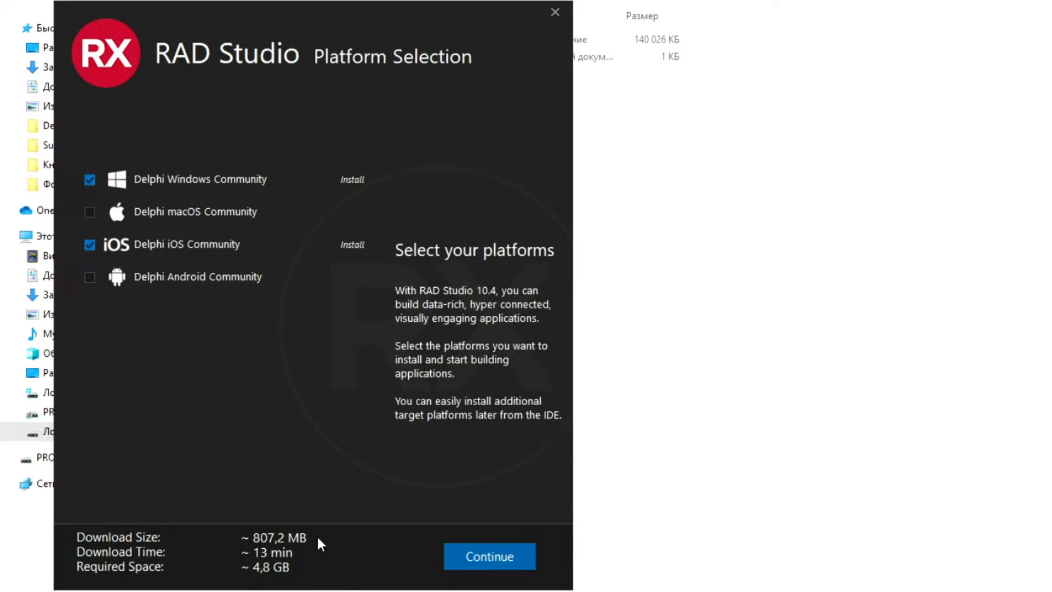
# Step: Add Delphi Android Community alongside Windows, leaving iOS and macOS unchecked, and continue
pyautogui.click(90, 244)
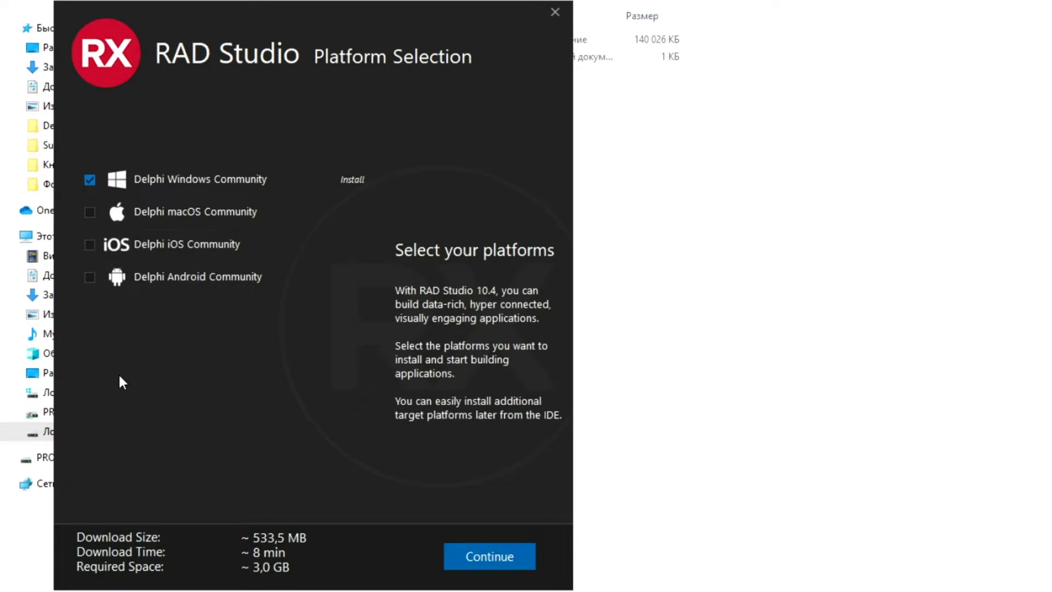
pyautogui.click(90, 247)
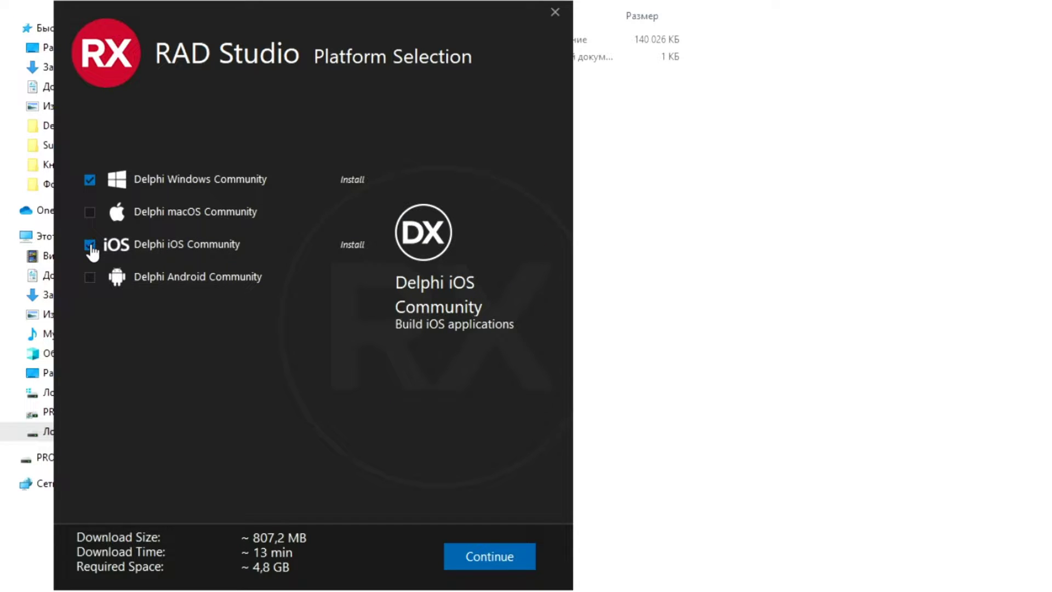
pyautogui.click(90, 246)
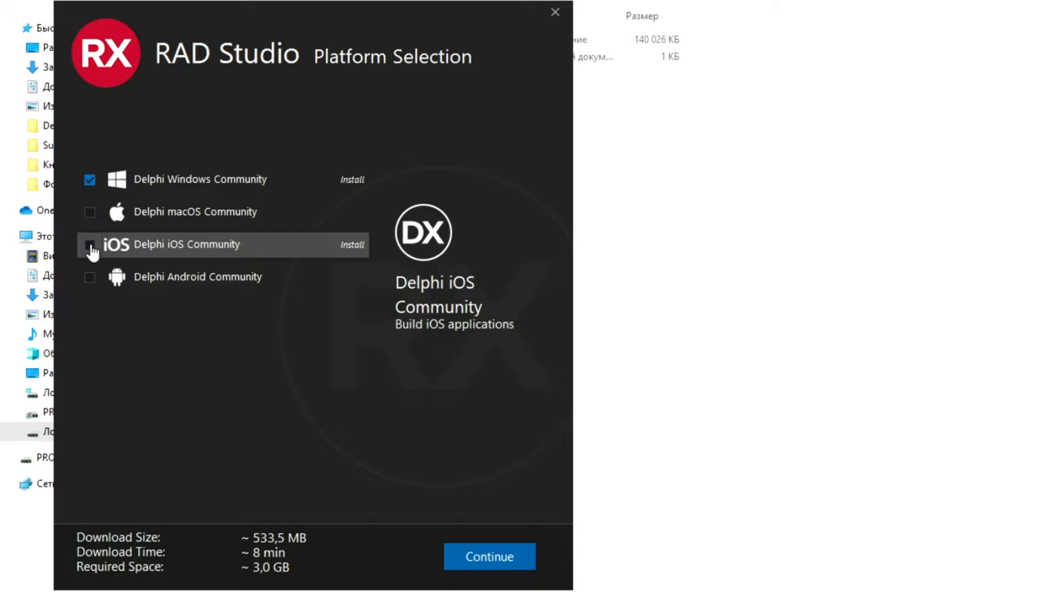
pyautogui.click(90, 278)
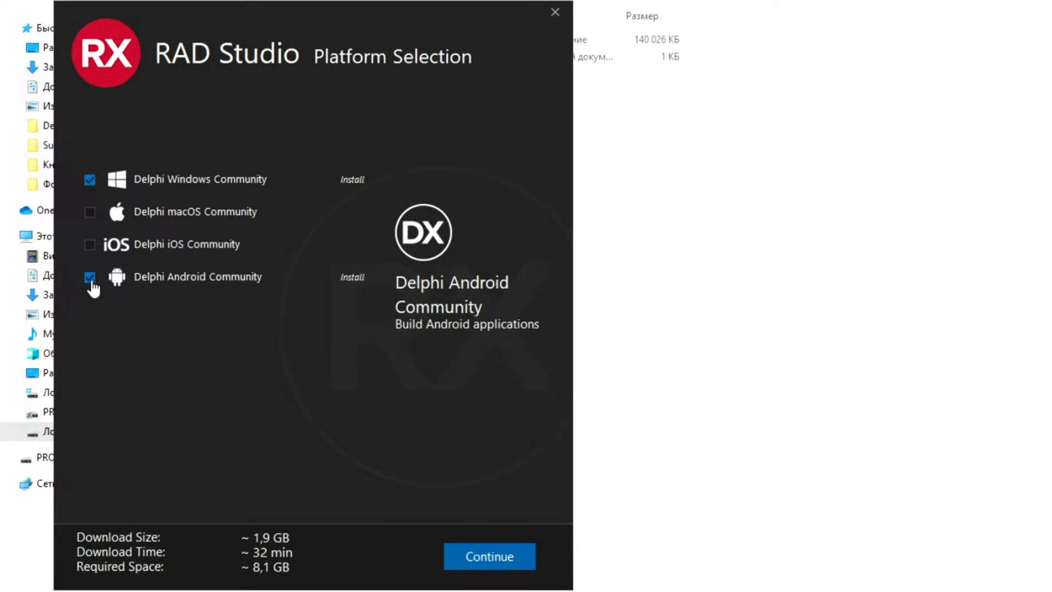
pyautogui.click(90, 277)
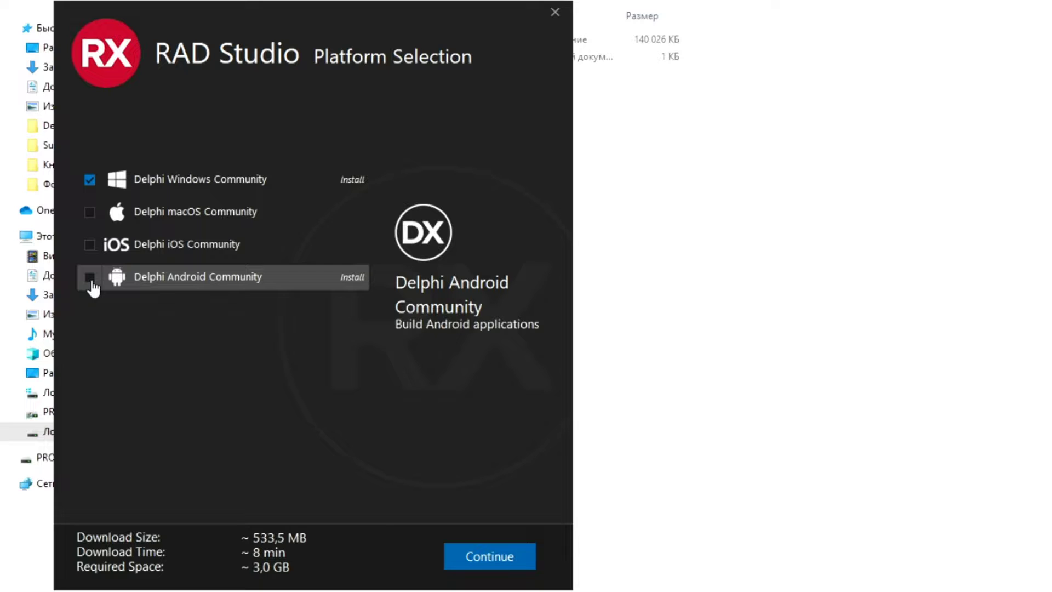
pyautogui.click(90, 277)
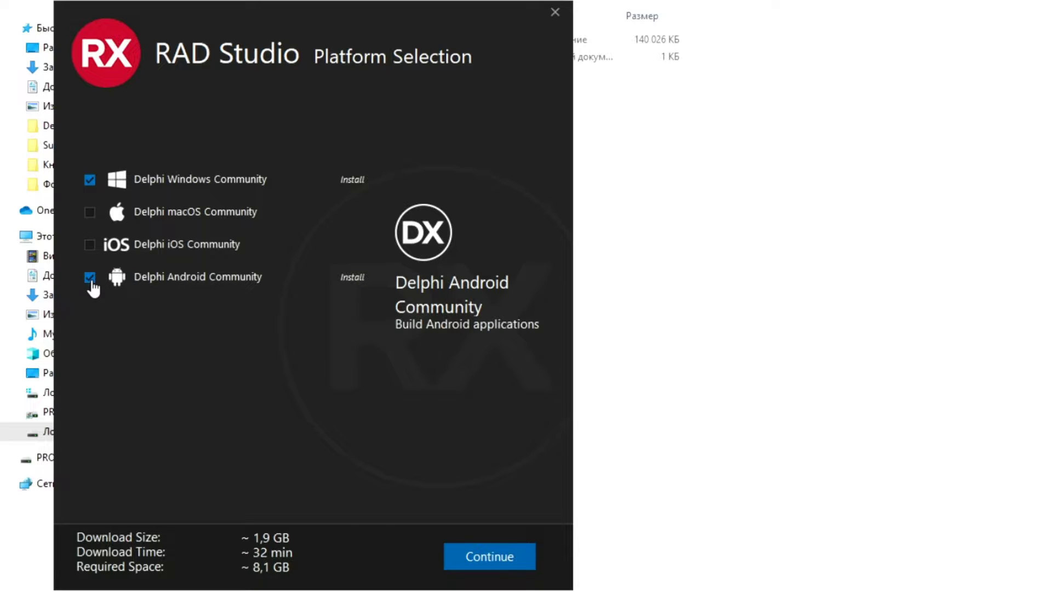
pyautogui.click(91, 279)
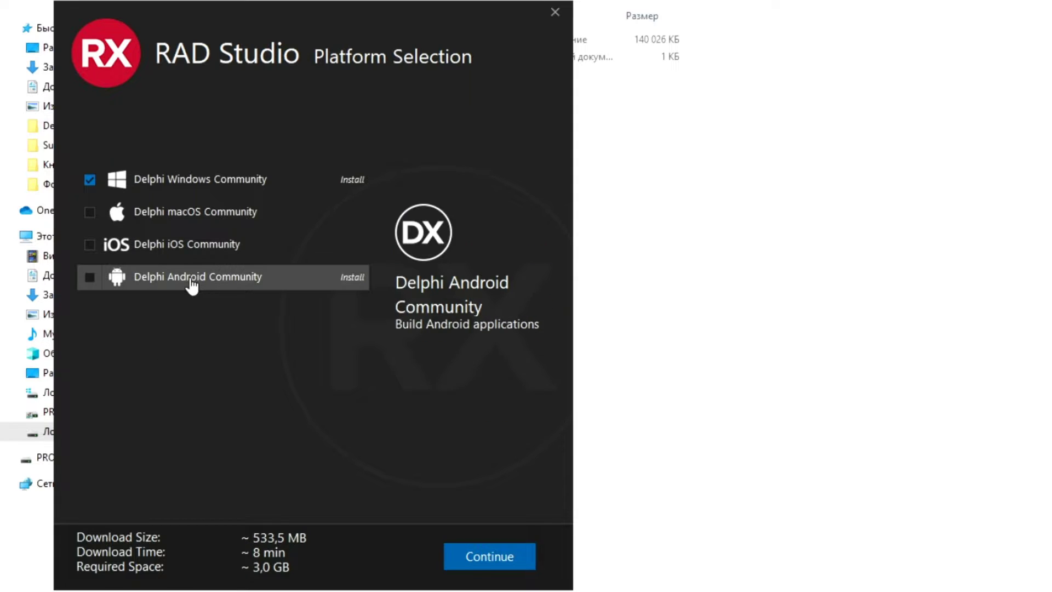
pyautogui.click(89, 279)
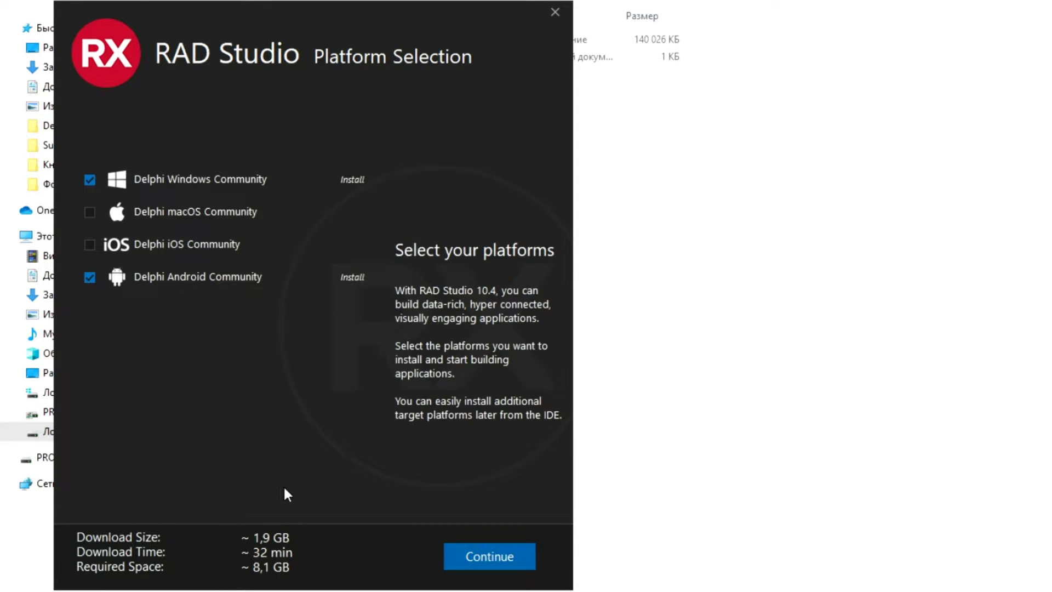
pyautogui.click(495, 565)
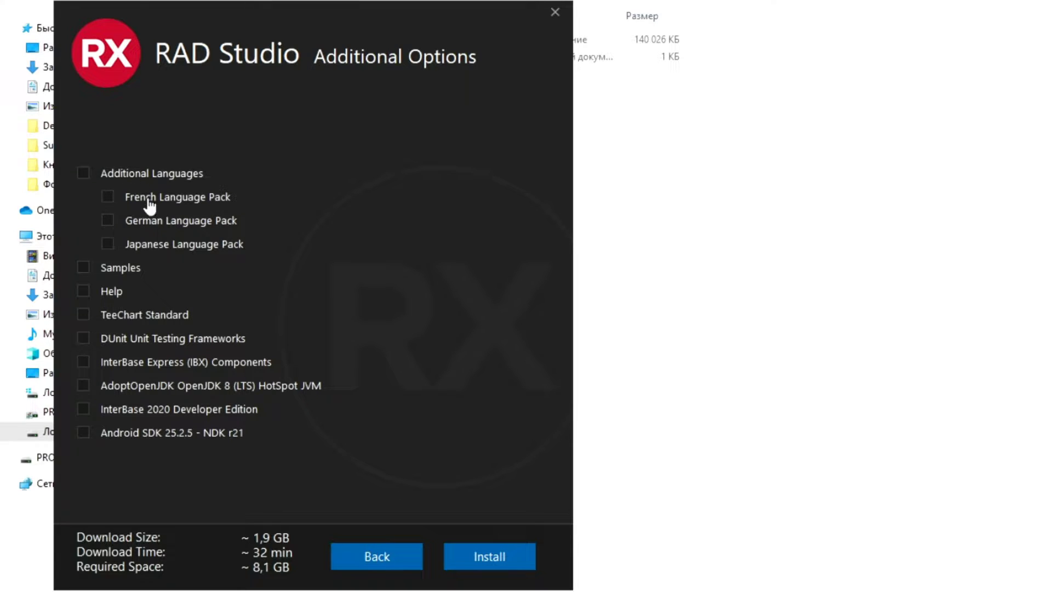
# Step: Include Samples, Help, TeeChart Standard and the DUnit Unit Testing Frameworks
pyautogui.click(84, 271)
pyautogui.click(85, 274)
pyautogui.click(85, 274)
pyautogui.click(85, 274)
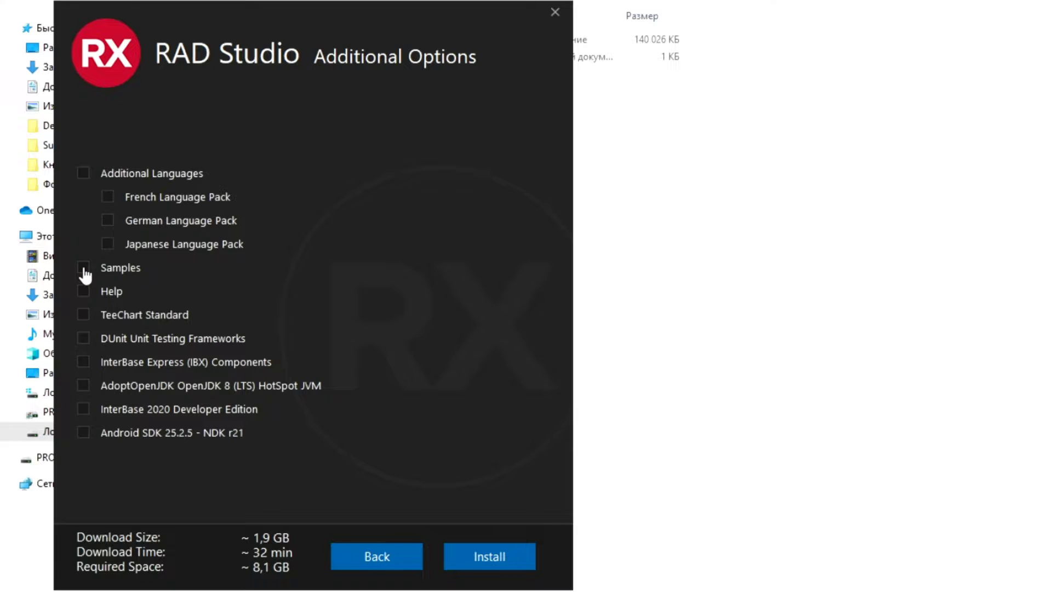
pyautogui.click(84, 293)
pyautogui.click(83, 315)
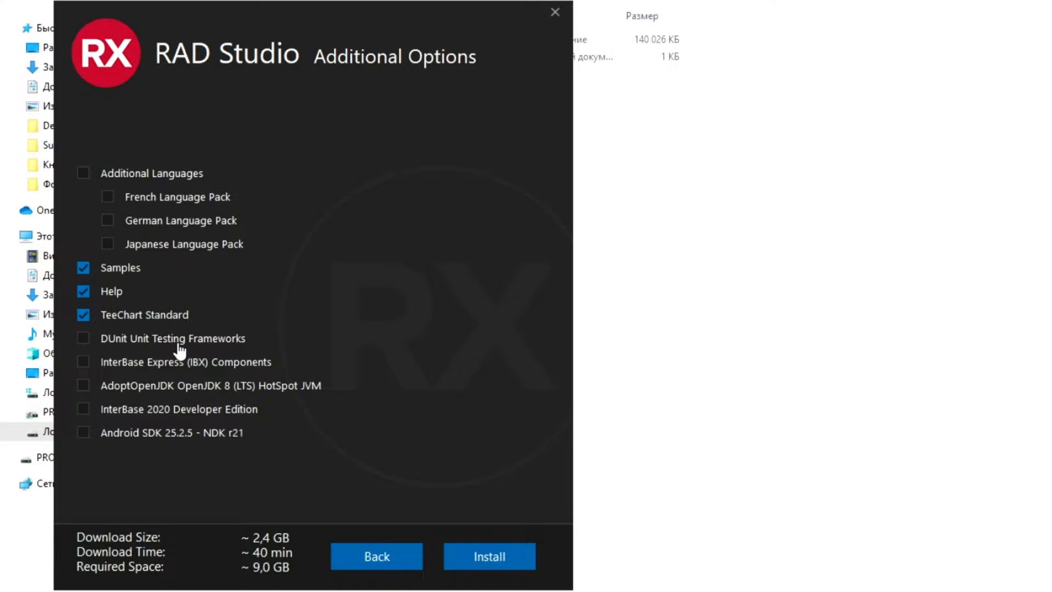
pyautogui.click(83, 340)
# Step: Add Android SDK 25.2.5 - NDK r21, IBX Components and InterBase 2020, then install
pyautogui.click(82, 437)
pyautogui.click(83, 362)
pyautogui.click(84, 409)
pyautogui.click(83, 410)
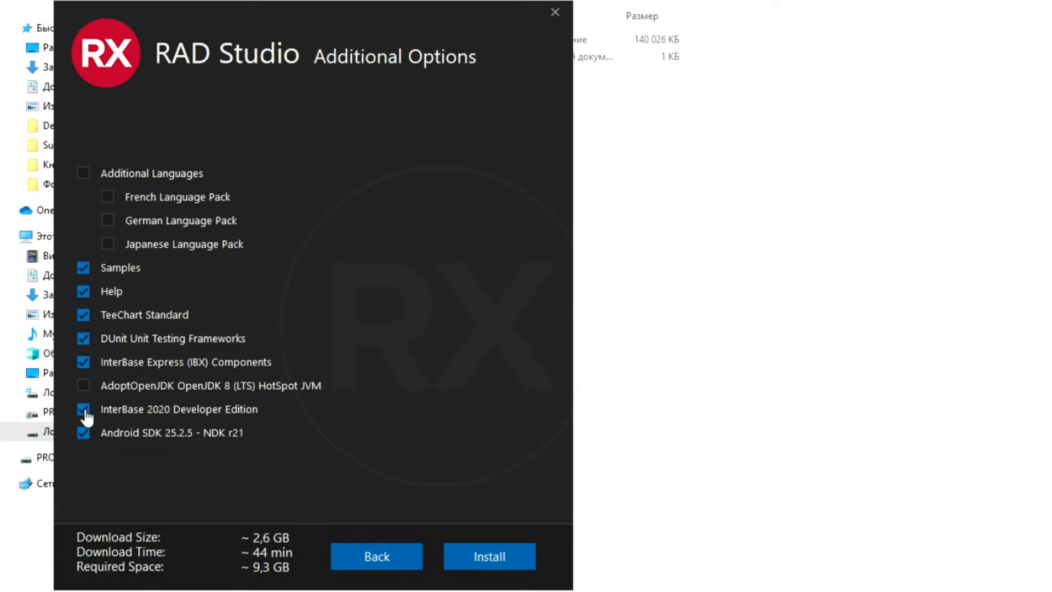
pyautogui.click(470, 559)
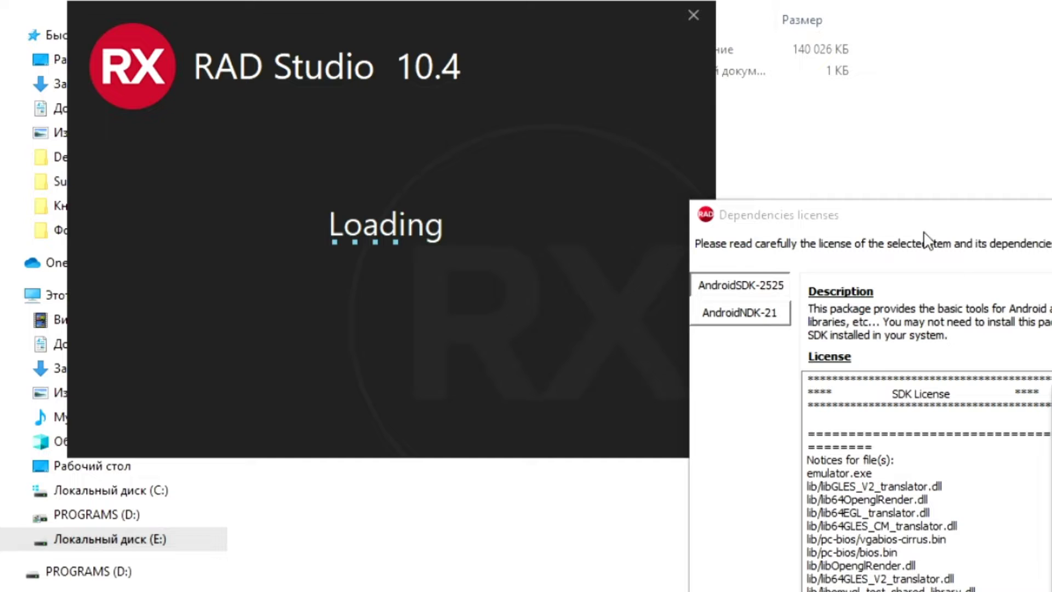
# Step: Review the Android SDK and NDK licences, agree to all, and confirm Community Edition eligibility
pyautogui.moveTo(875, 223); pyautogui.dragTo(405, 58)
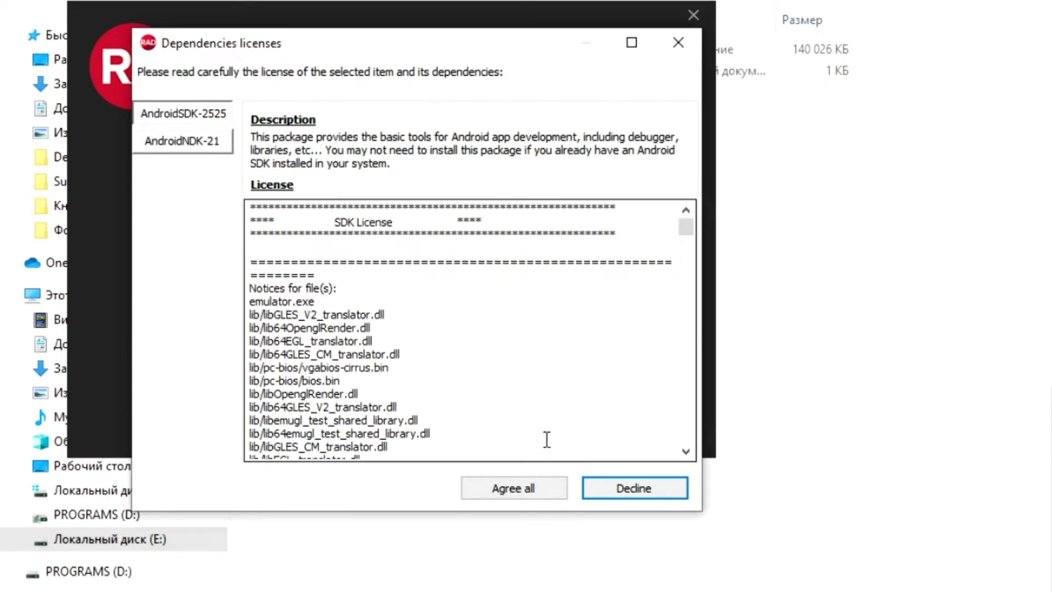
pyautogui.scroll(-20, 547, 411)
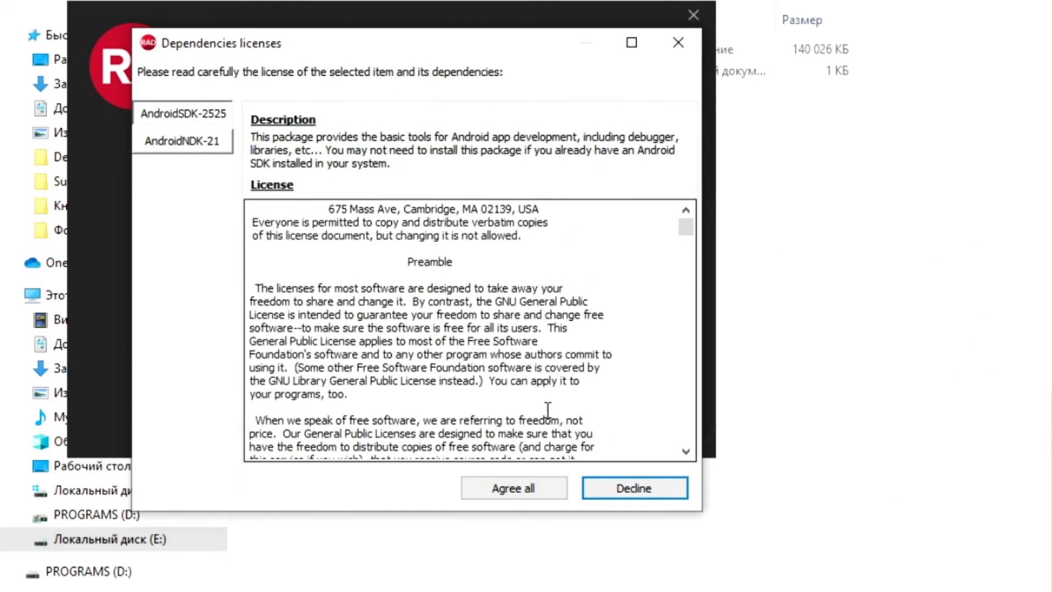
pyautogui.scroll(-20, 695, 279)
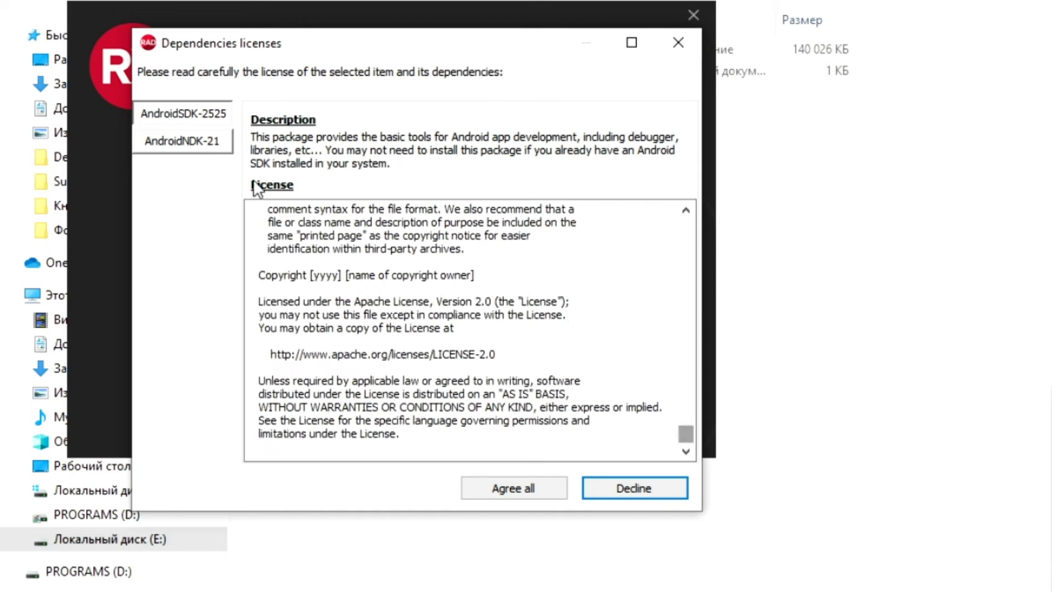
pyautogui.click(205, 142)
pyautogui.click(482, 487)
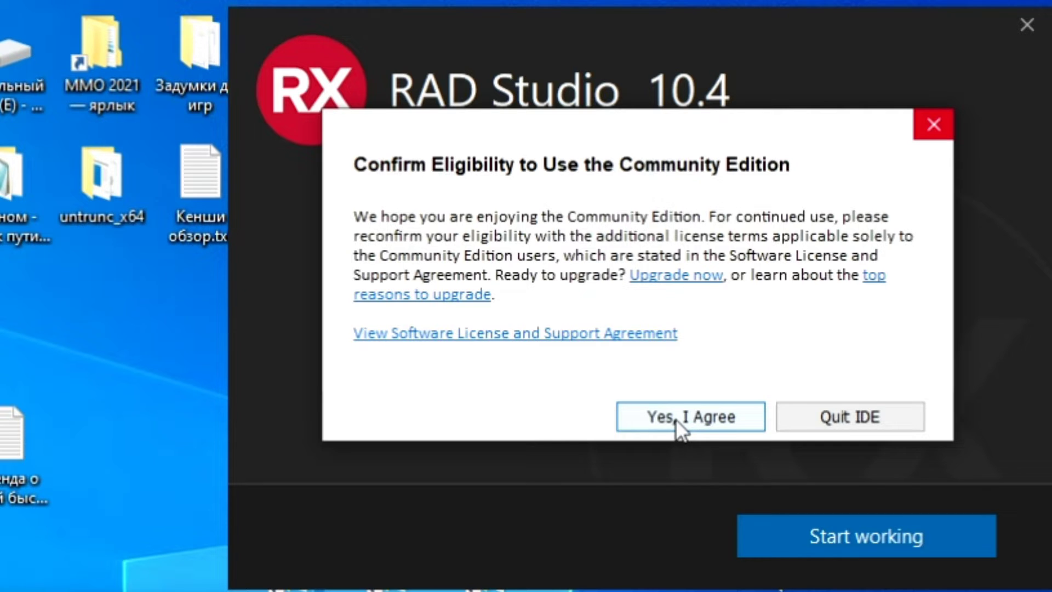
pyautogui.click(678, 425)
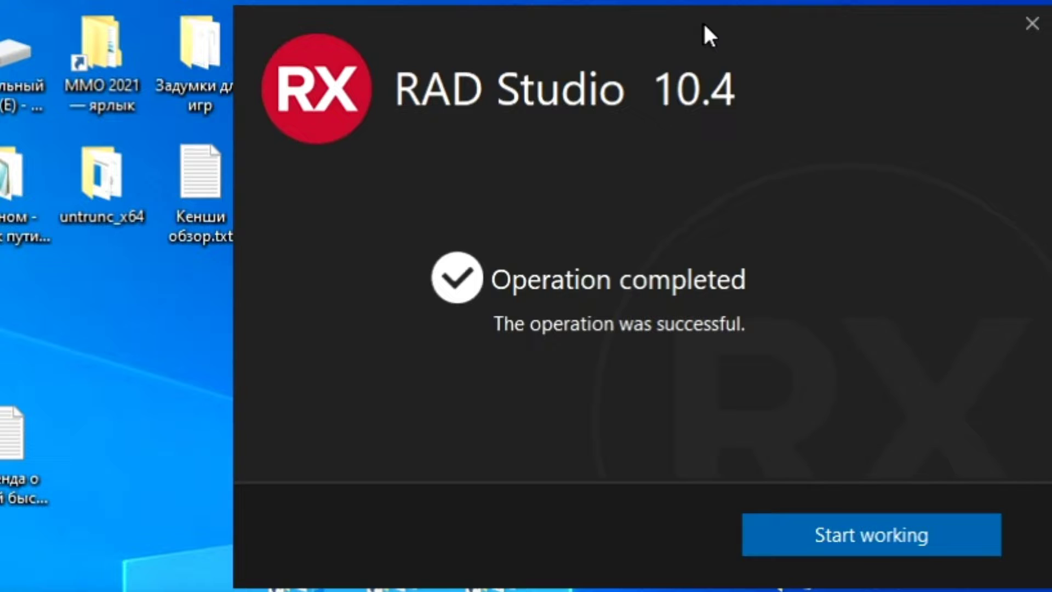
# Step: Launch Delphi 10.4 Community Edition from the completed installer with Start working
pyautogui.moveTo(642, 29); pyautogui.dragTo(630, 32)
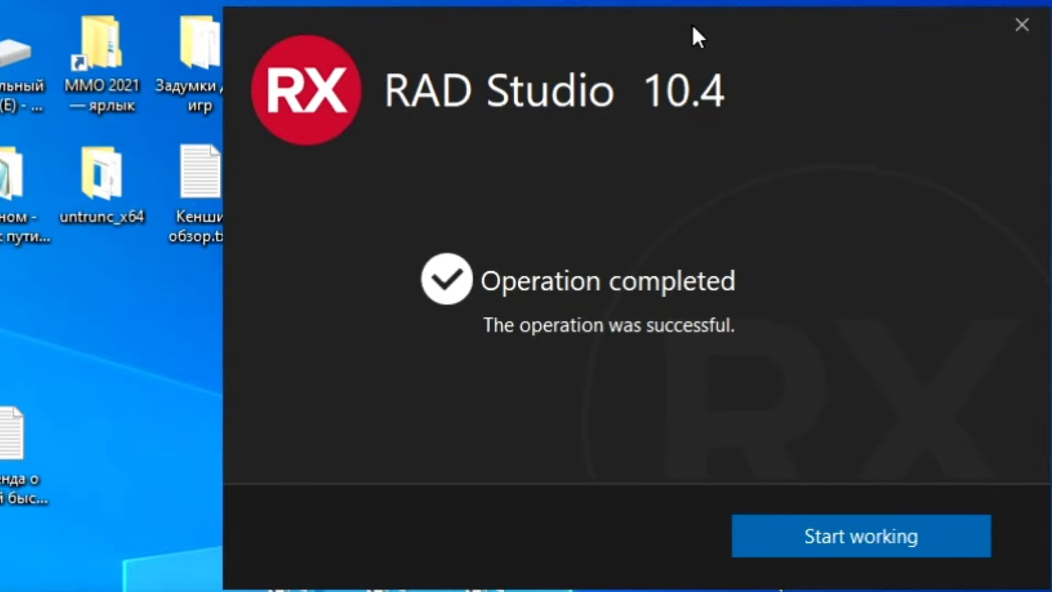
pyautogui.click(779, 547)
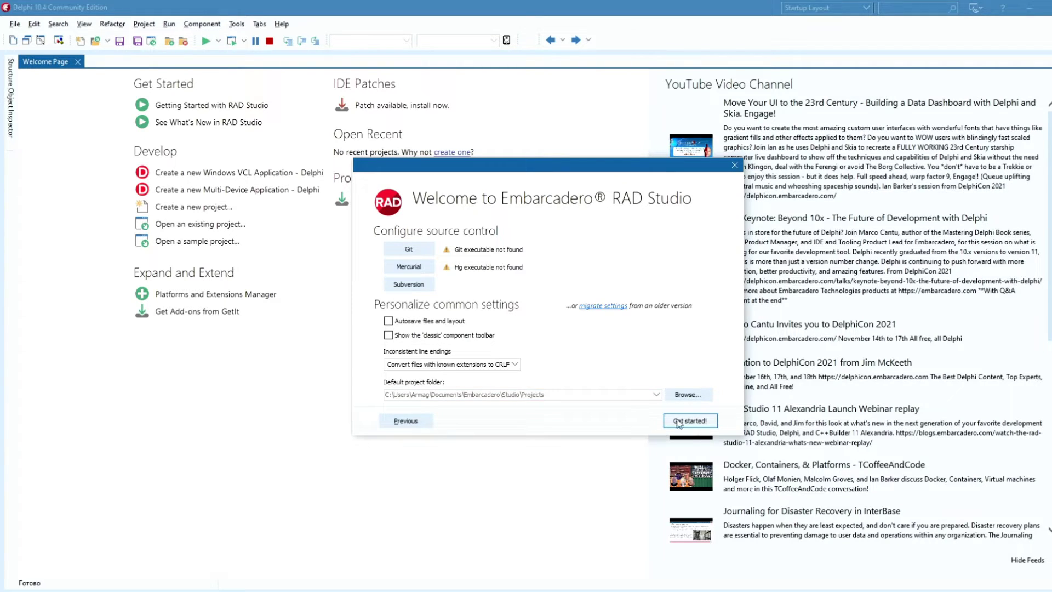
# Step: Clear the Default project folder, finish the welcome setup, then relaunch the downloaded RAD Studio installer
pyautogui.click(630, 394)
pyautogui.hotkey('ctrl', 'a')
pyautogui.press('Delete')
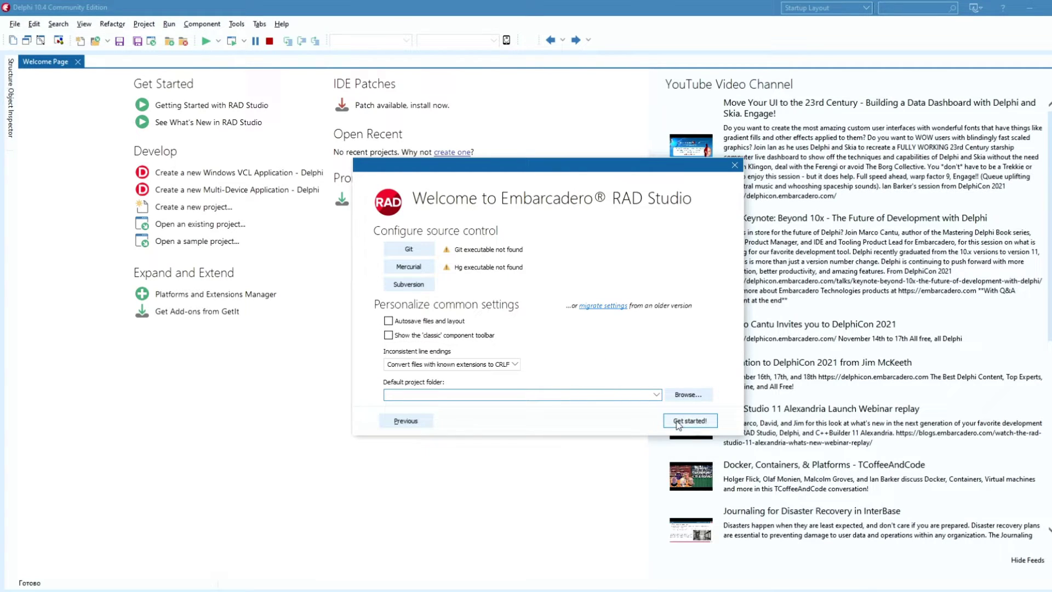
pyautogui.click(689, 421)
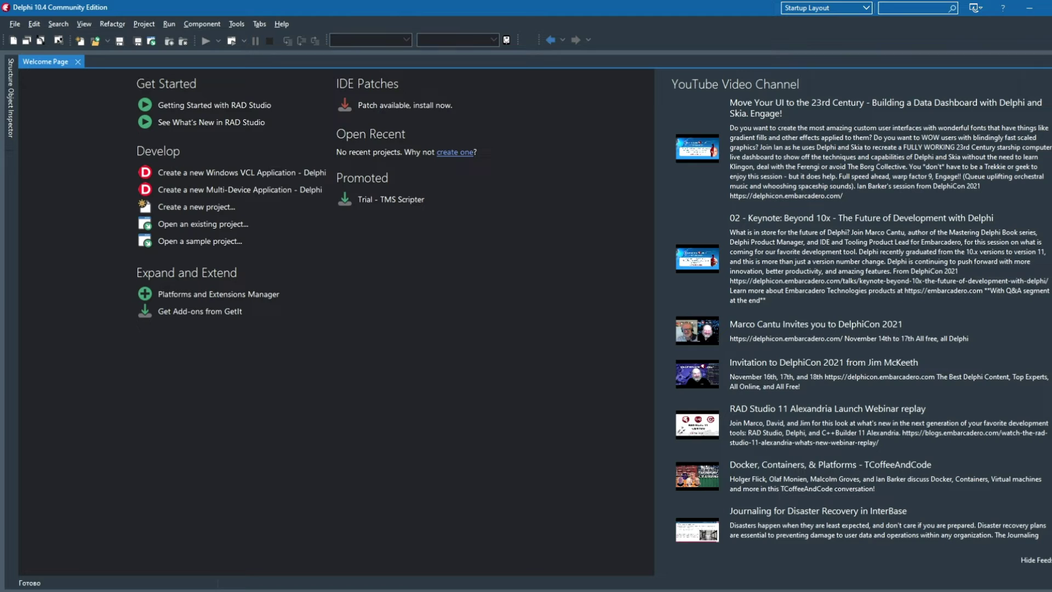
pyautogui.doubleClick(192, 55)
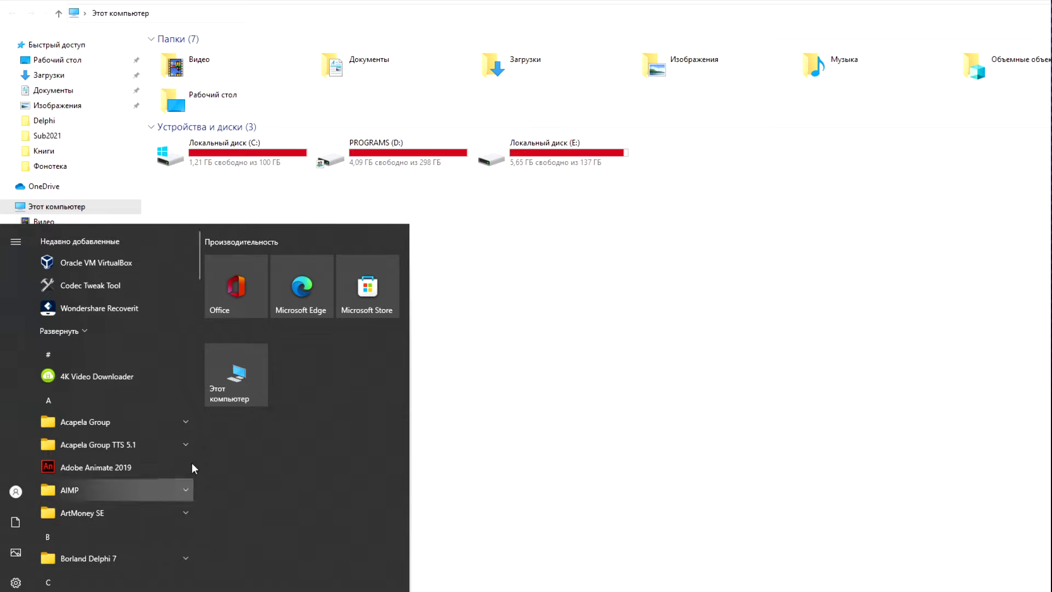
# Step: Search Start for 'устано', open Приложения и возможности, and expand the RAD Studio 10.4 entry
pyautogui.write('установка и удаление программ')
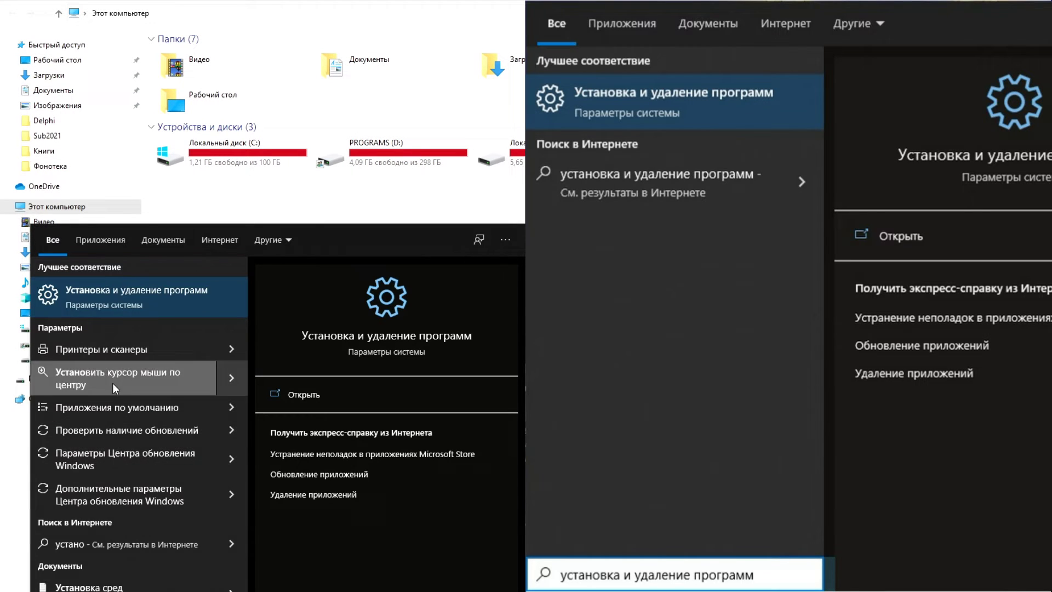
pyautogui.press('Escape')
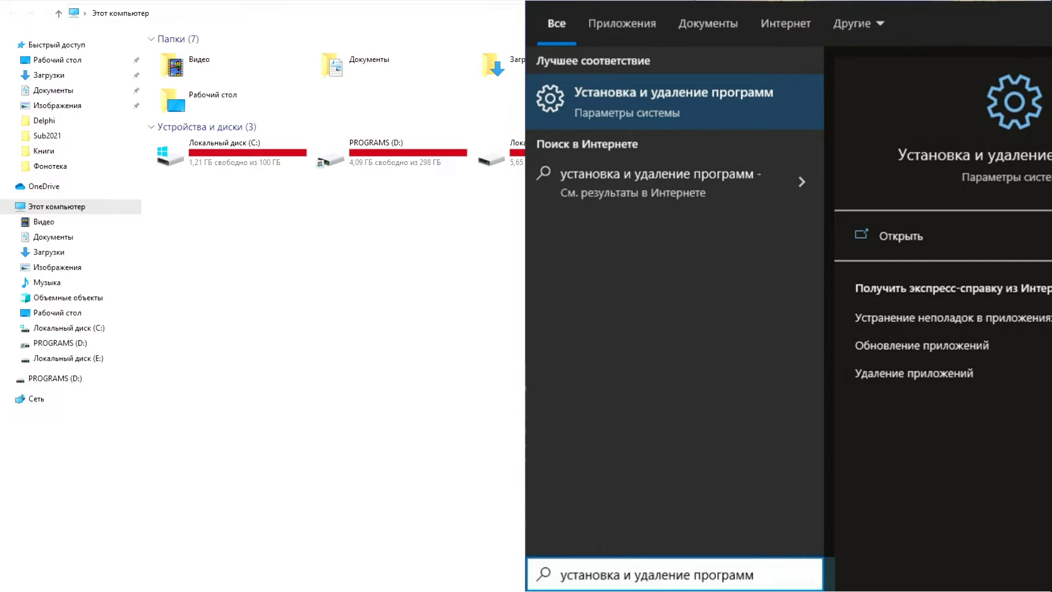
pyautogui.press('Return')
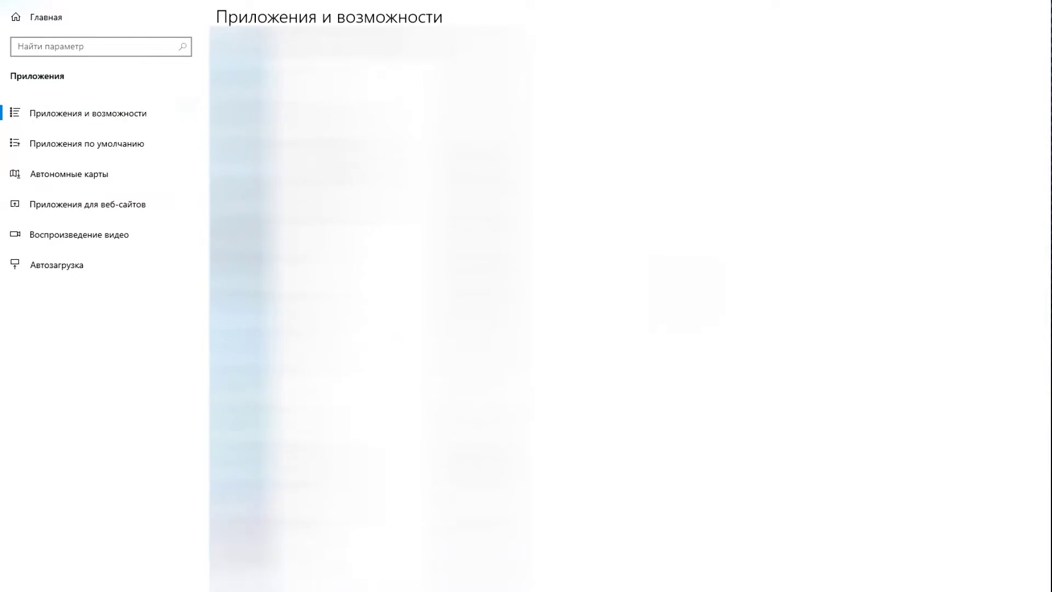
pyautogui.scroll(-10, 382, 308)
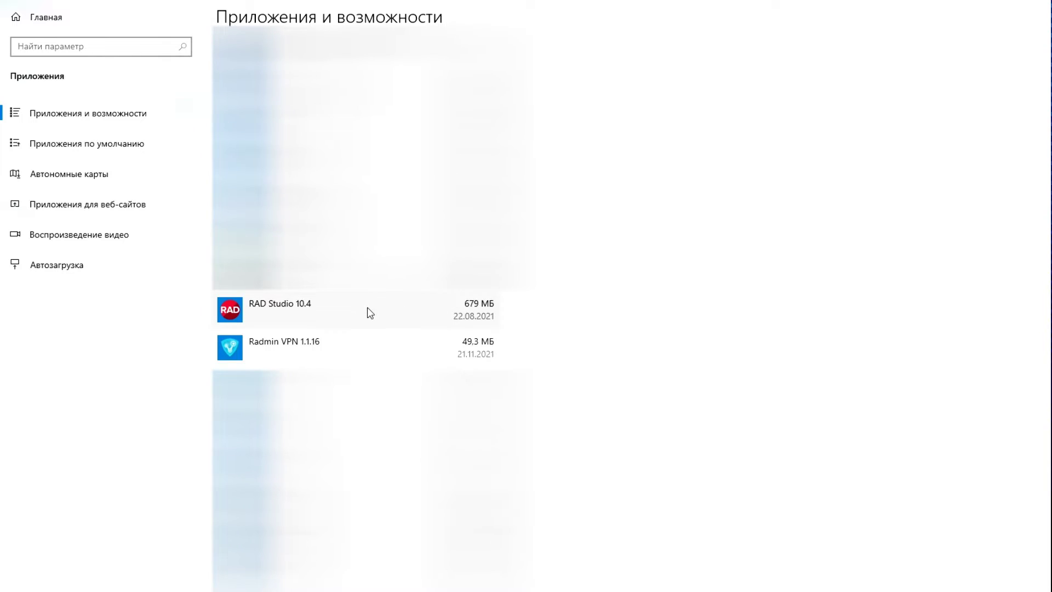
pyautogui.click(370, 313)
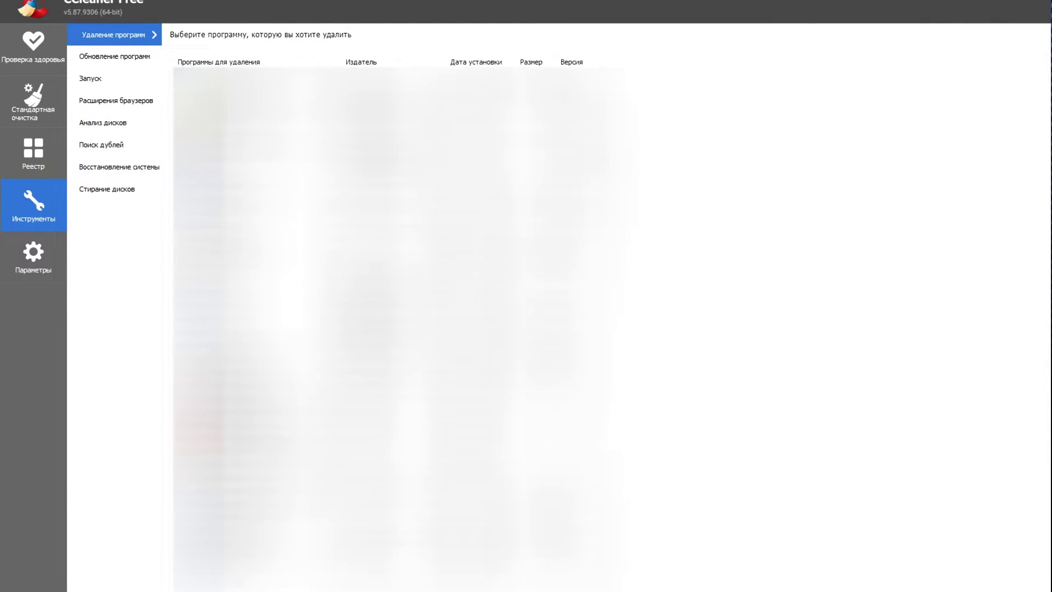
# Step: Uninstall RAD Studio 10.4 via Деинсталляция in CCleaner's installed programs list
pyautogui.rightClick(225, 265)
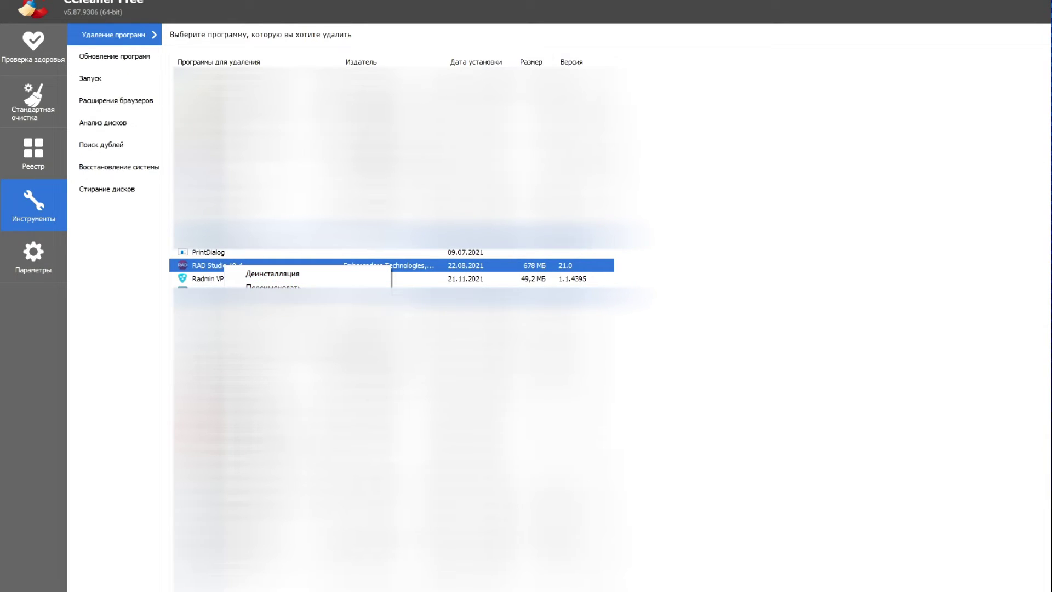
pyautogui.press('Escape')
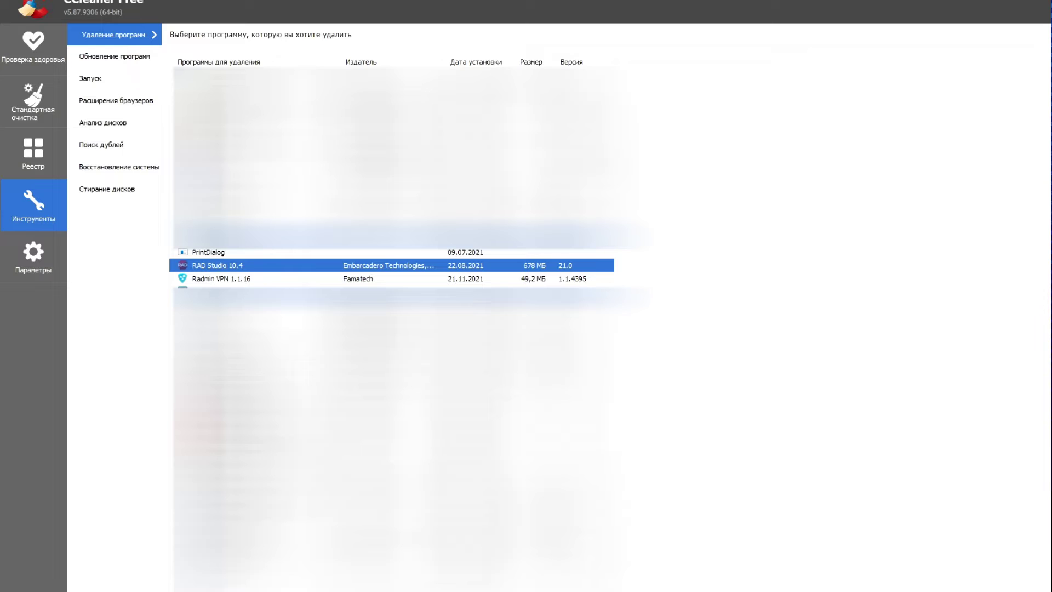
pyautogui.doubleClick(384, 9)
pyautogui.moveTo(688, 138); pyautogui.dragTo(418, 46)
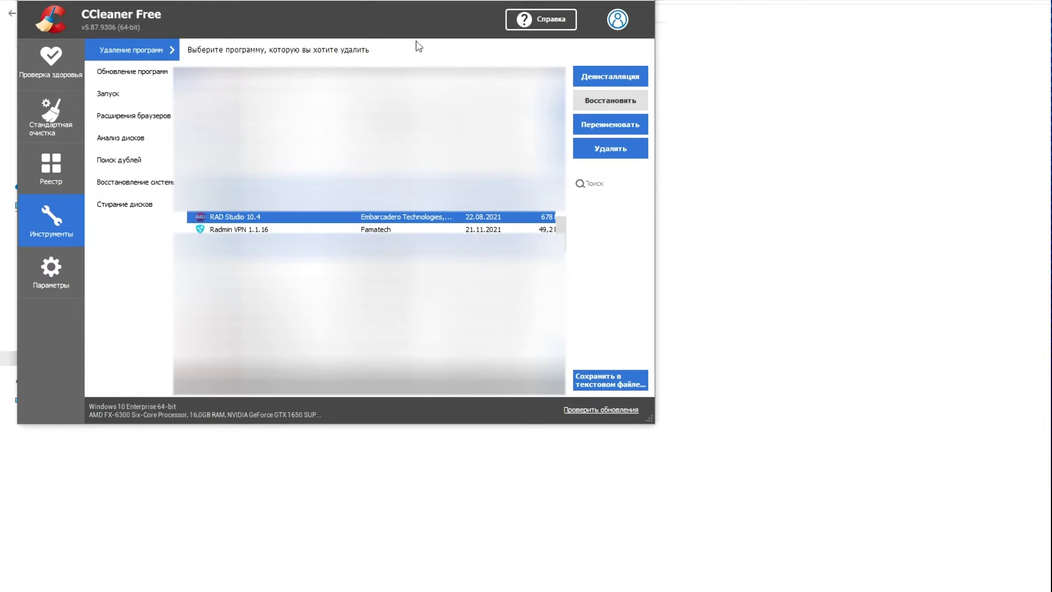
pyautogui.click(613, 79)
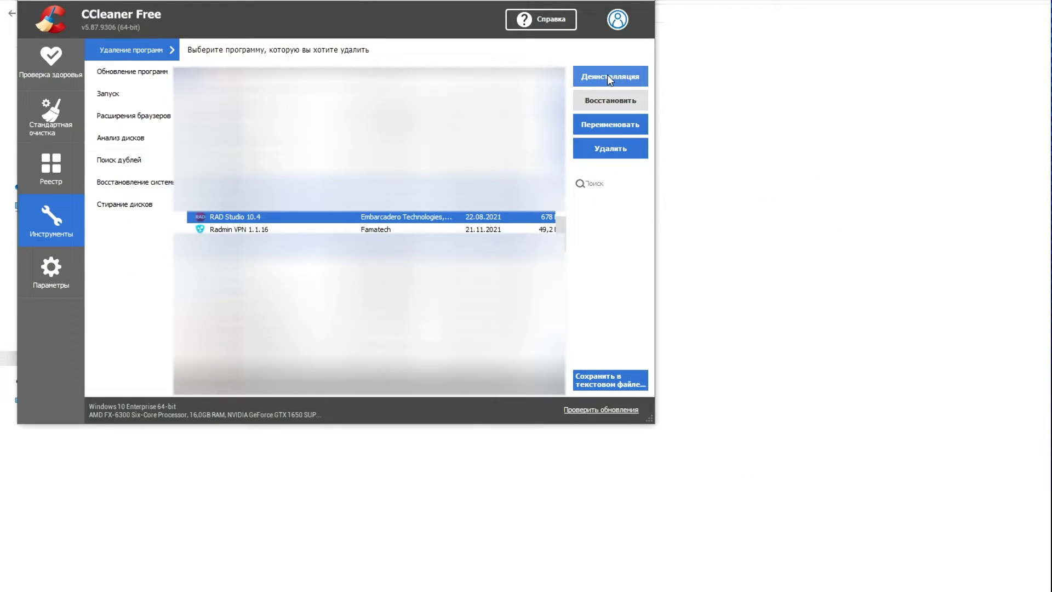
pyautogui.rightClick(240, 218)
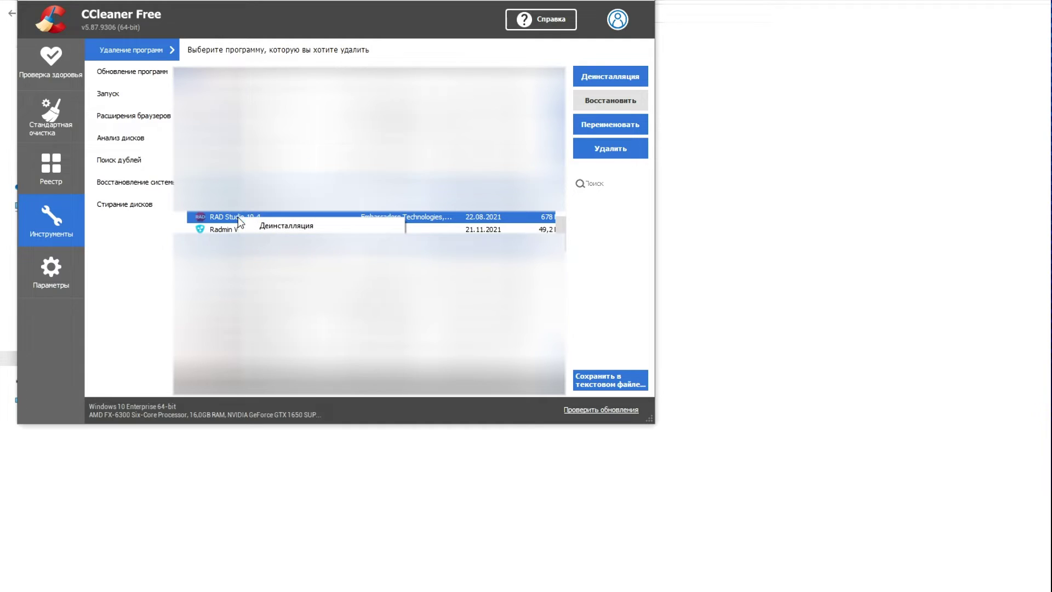
pyautogui.click(286, 225)
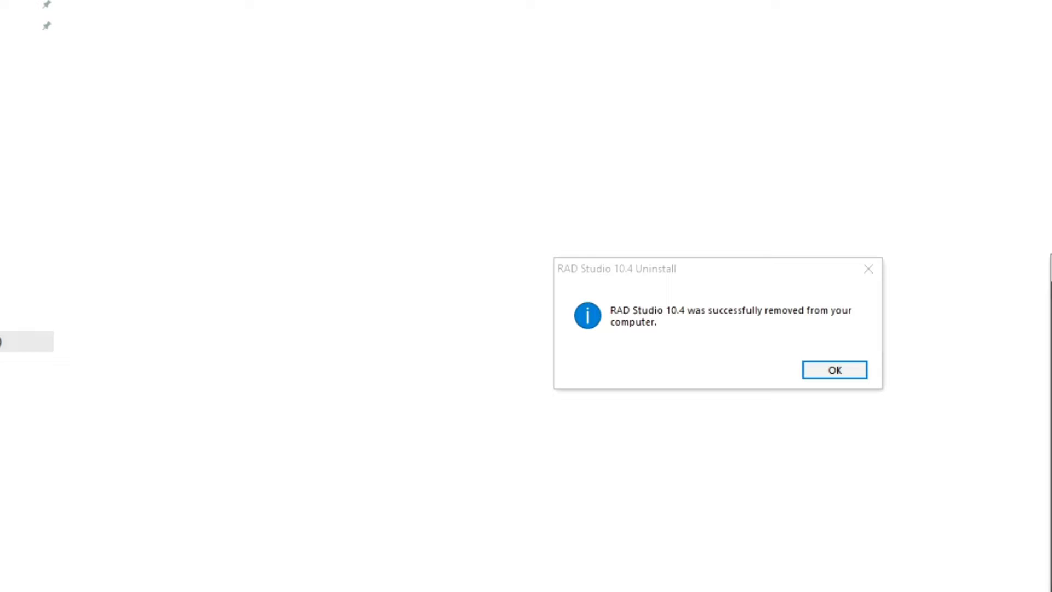
# Step: Dismiss the uninstall success message and permanently delete the Embarcadero folder from Documents
pyautogui.click(834, 369)
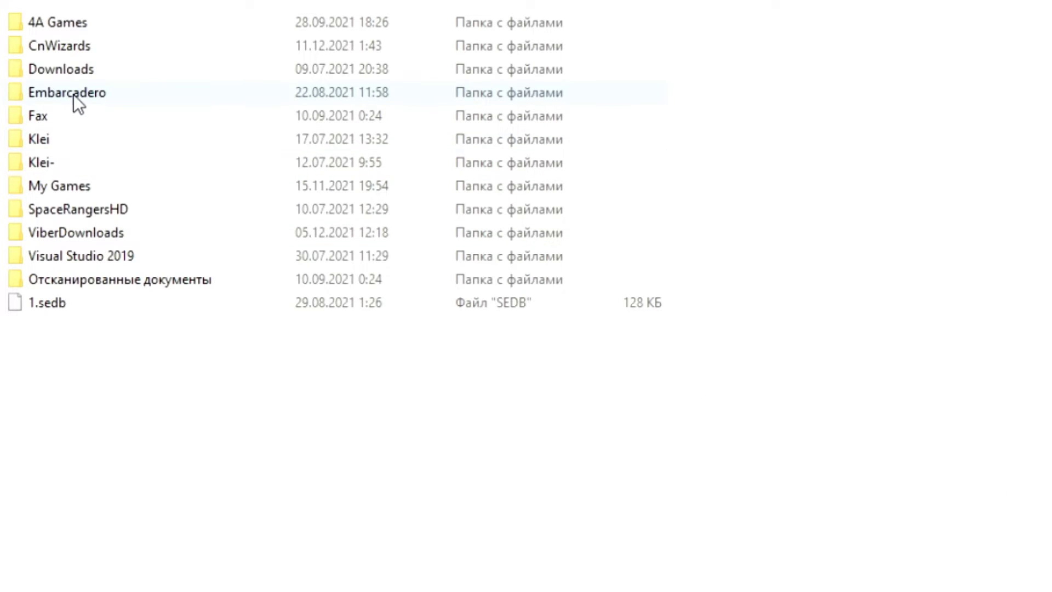
pyautogui.moveTo(646, 457)
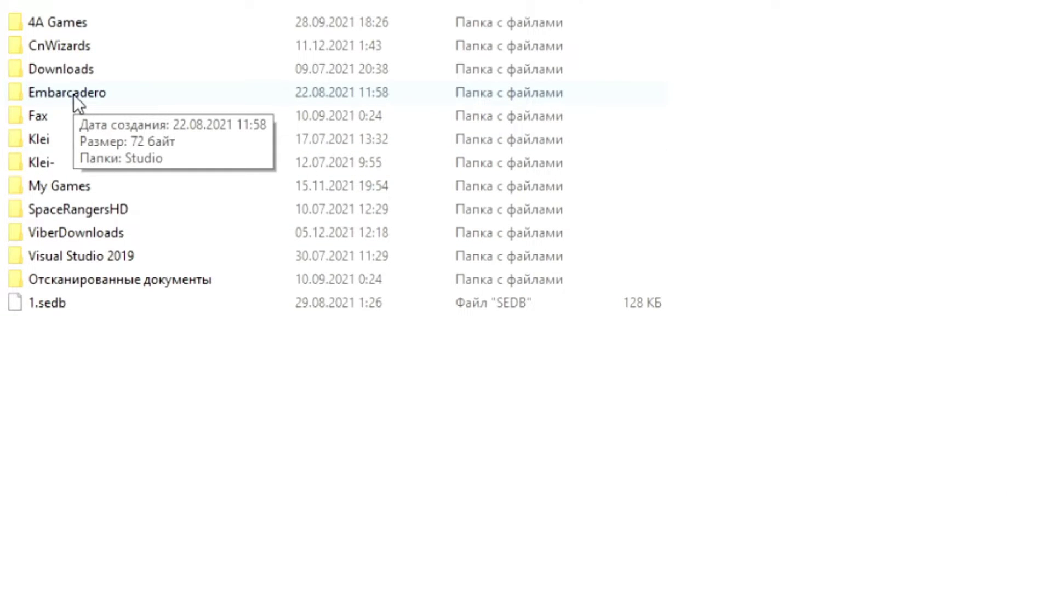
pyautogui.click(74, 95)
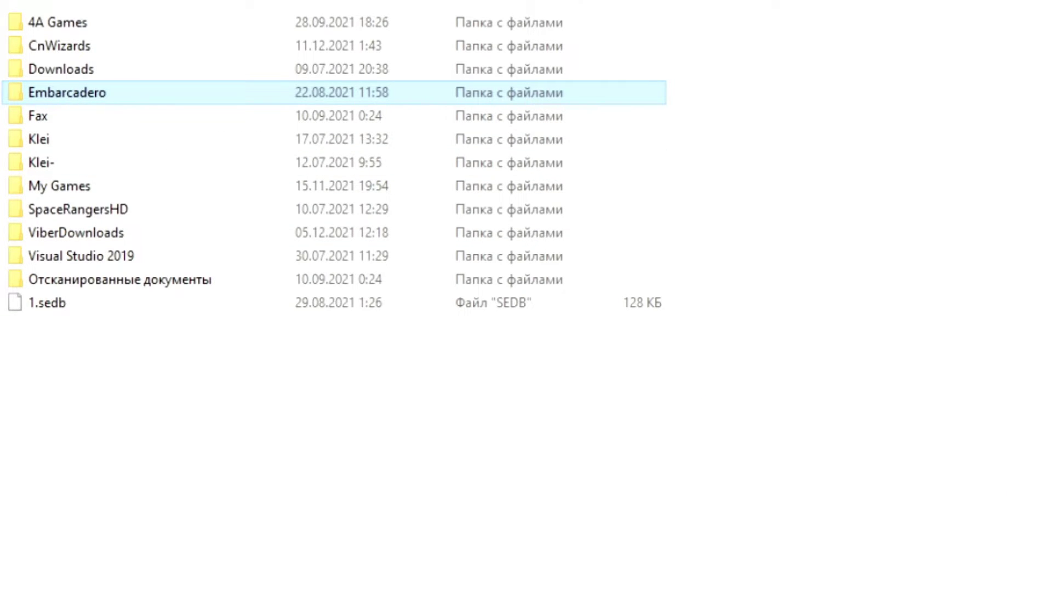
pyautogui.hotkey('shift', 'Delete')
pyautogui.press('Return')
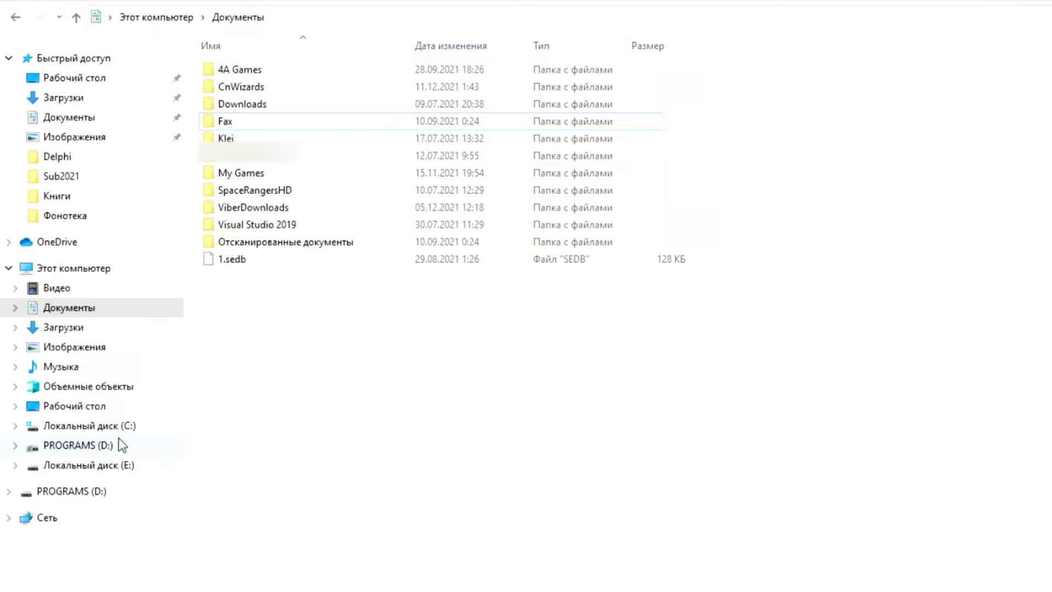
# Step: Enable Показывать скрытые файлы in Folder Options, then open C:\Пользователи and the user's home folder
pyautogui.click(137, 423)
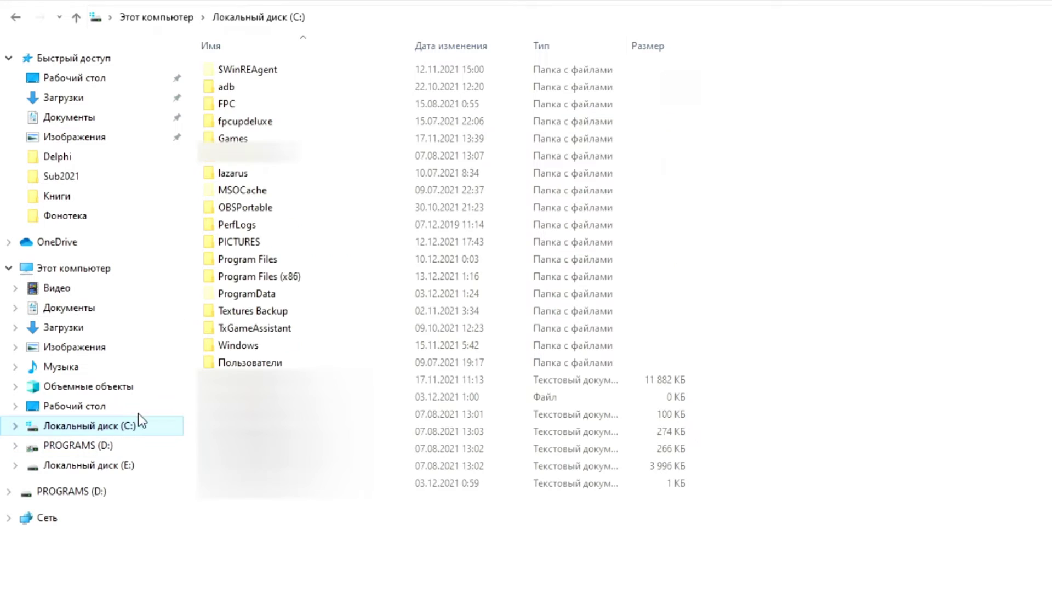
pyautogui.click(382, 566)
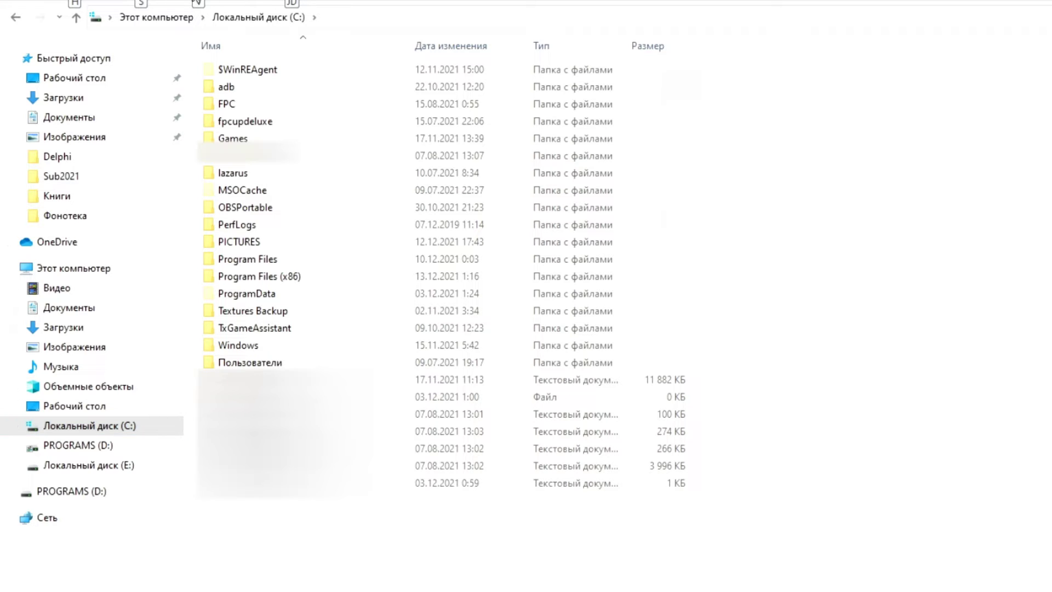
pyautogui.click(208, 3)
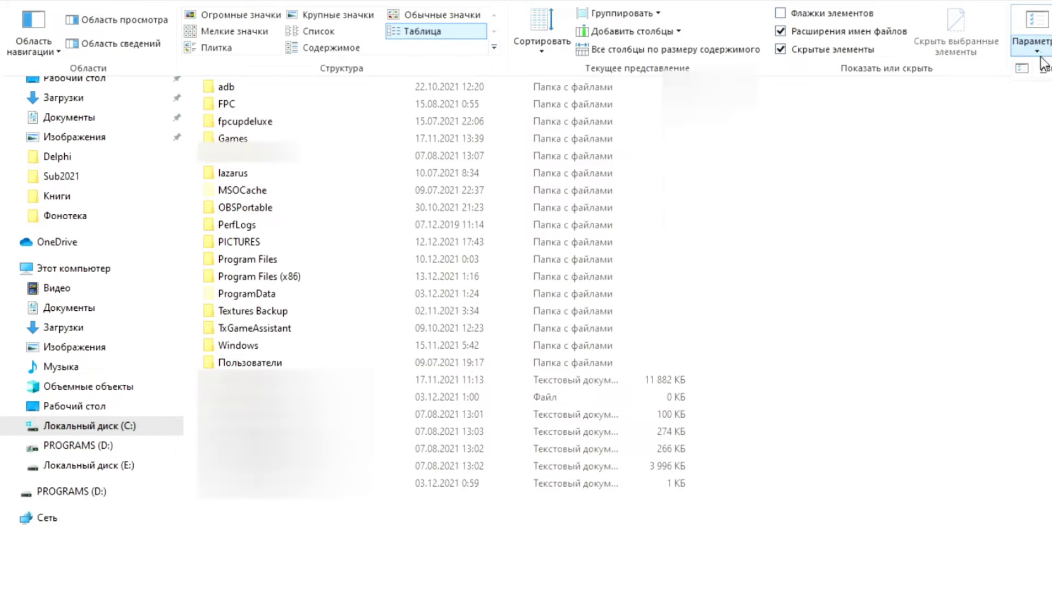
pyautogui.click(1032, 38)
pyautogui.click(77, 89)
pyautogui.scroll(-10, 301, 296)
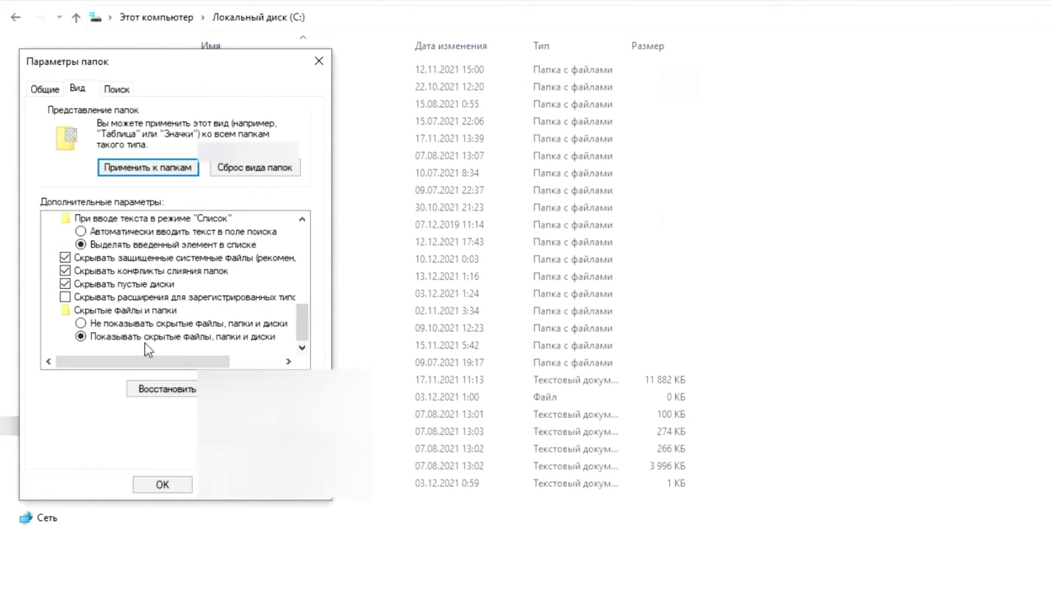
pyautogui.click(163, 485)
pyautogui.doubleClick(250, 362)
pyautogui.doubleClick(216, 70)
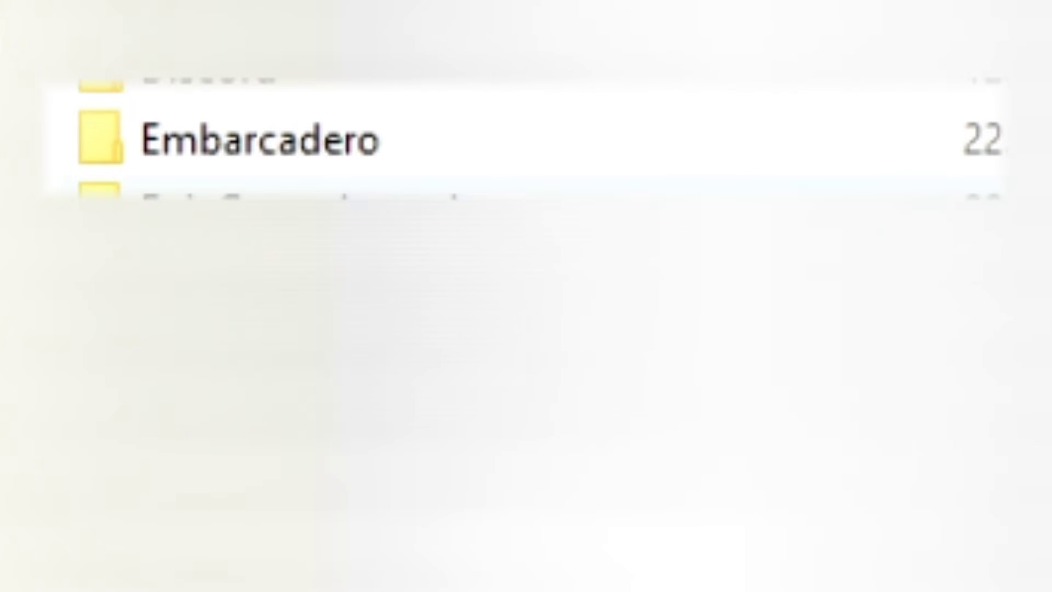
# Step: Check the Embarcadero folder and LocalLow in the user profile, then go back up to This PC
pyautogui.click(186, 146)
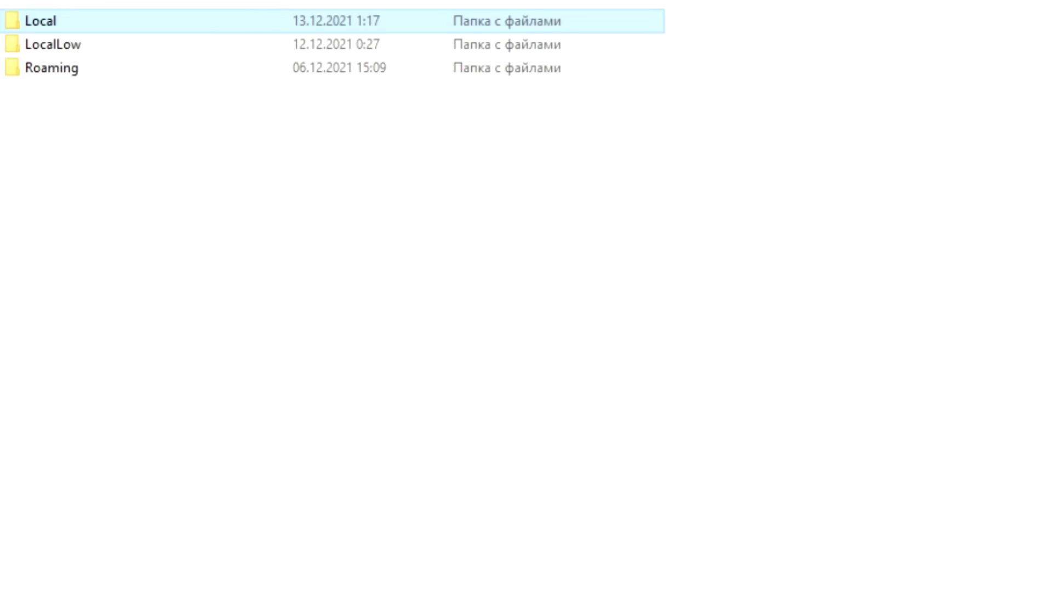
pyautogui.doubleClick(59, 55)
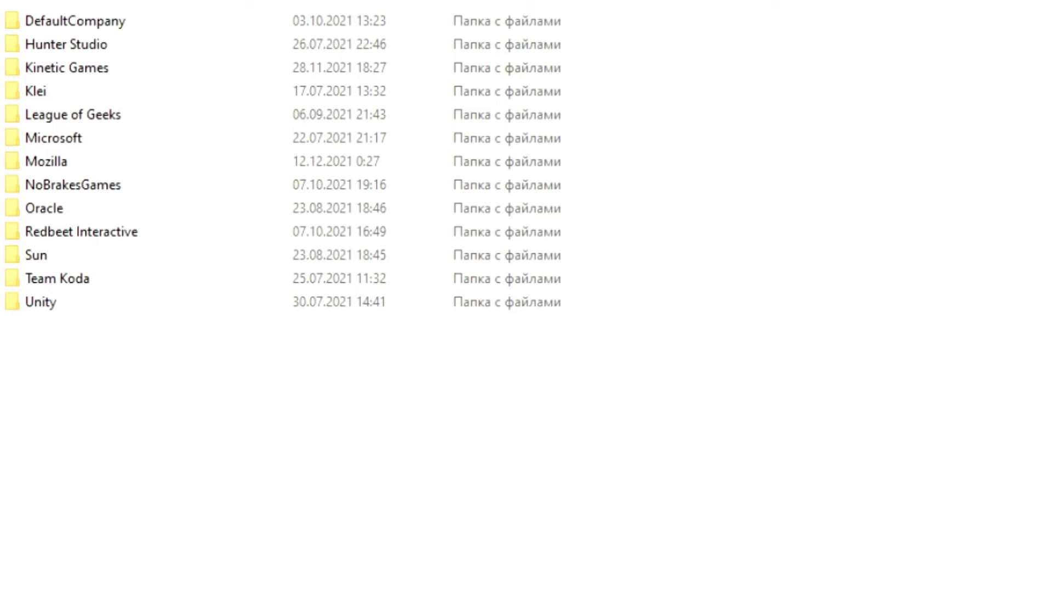
pyautogui.hotkey('alt', 'Left')
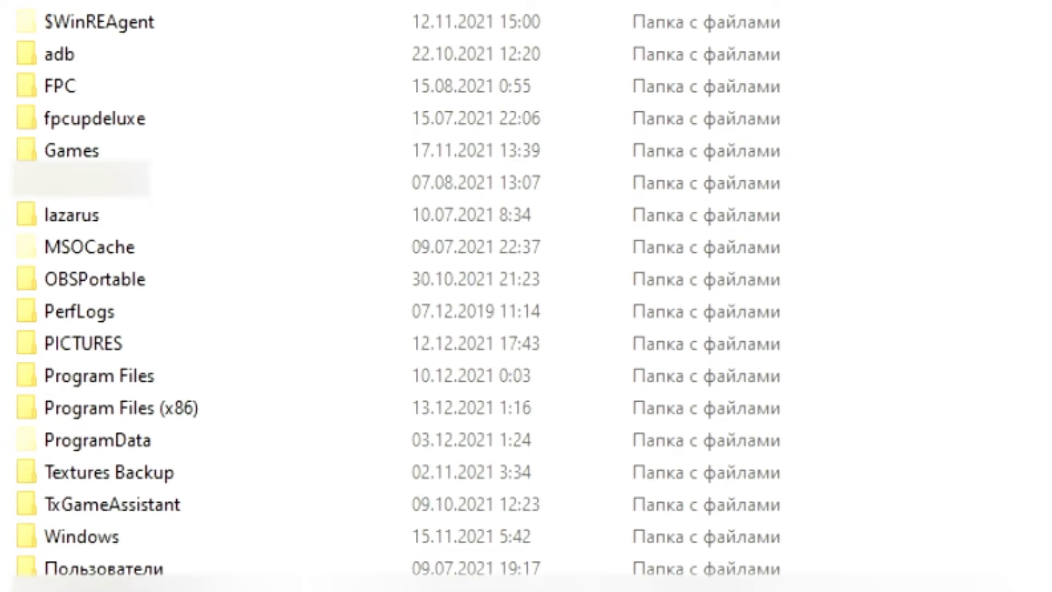
pyautogui.hotkey('alt', 'Up')
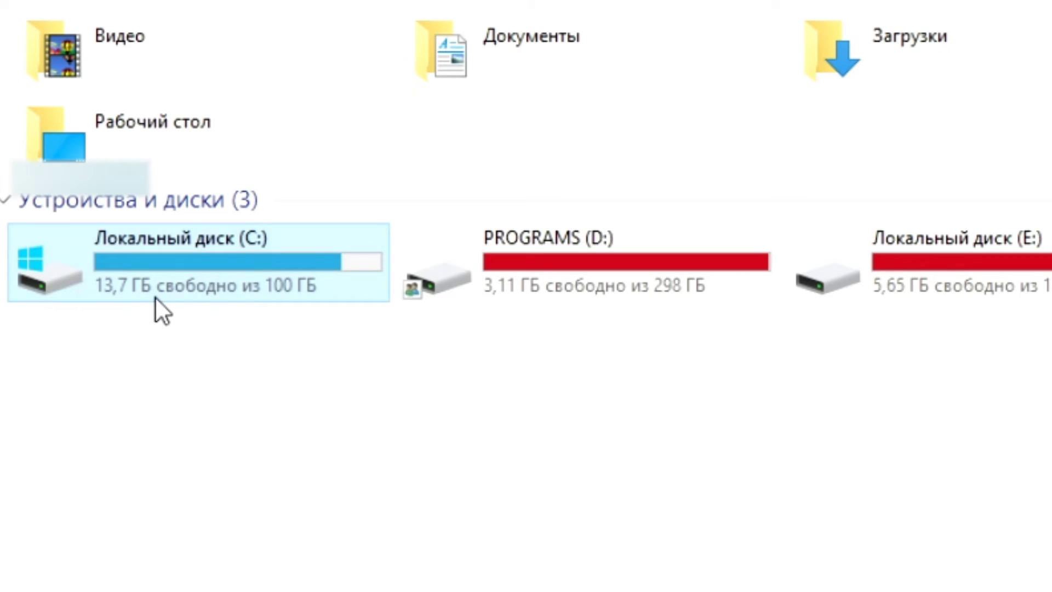
# Step: Permanently delete C:\ProgramData\Embarcadero with administrator approval, then run CCleaner's registry scan
pyautogui.doubleClick(156, 298)
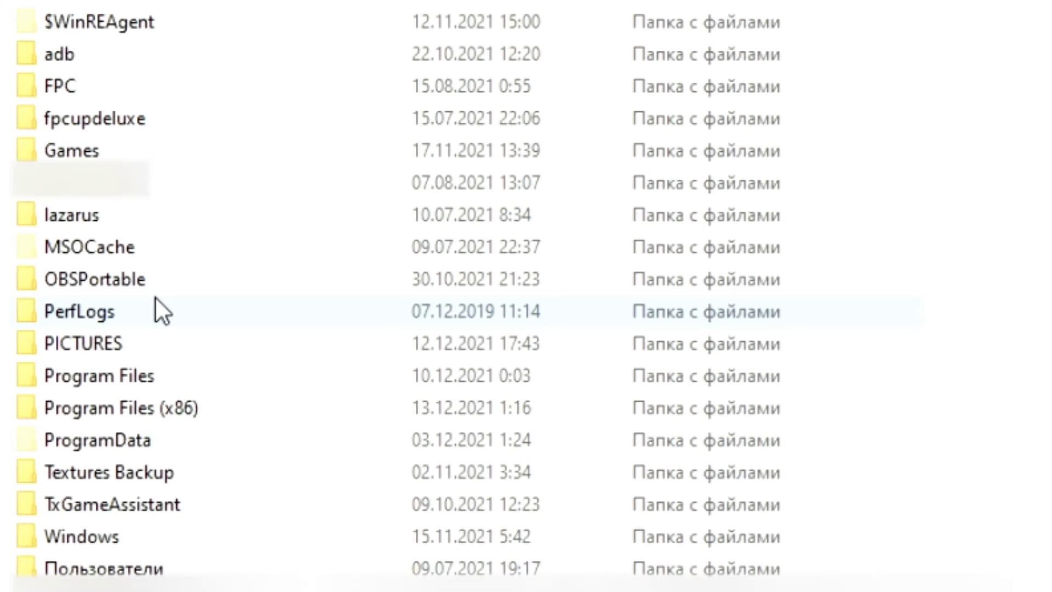
pyautogui.doubleClick(83, 436)
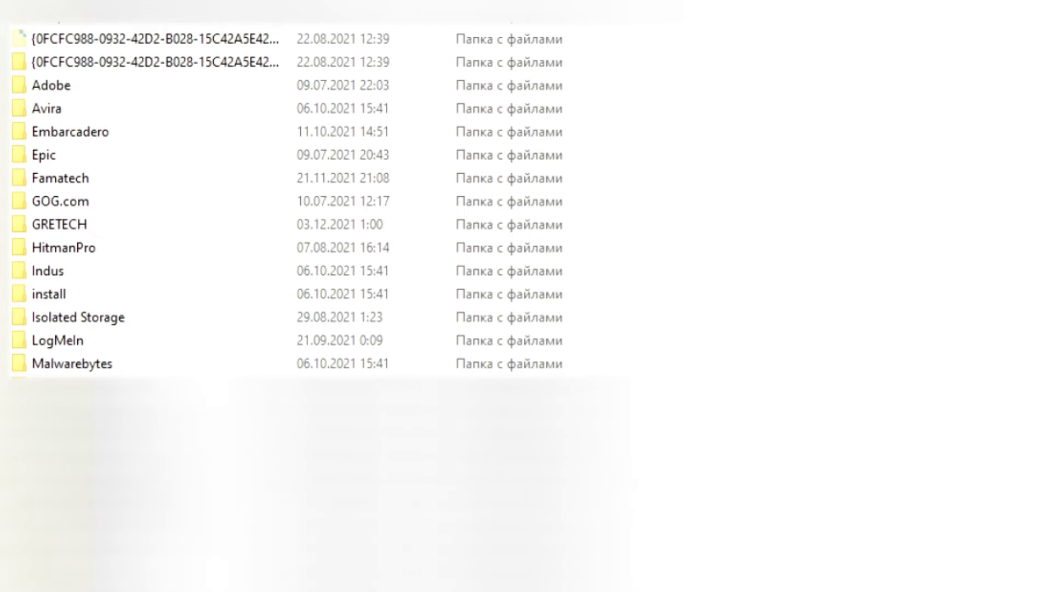
pyautogui.click(89, 136)
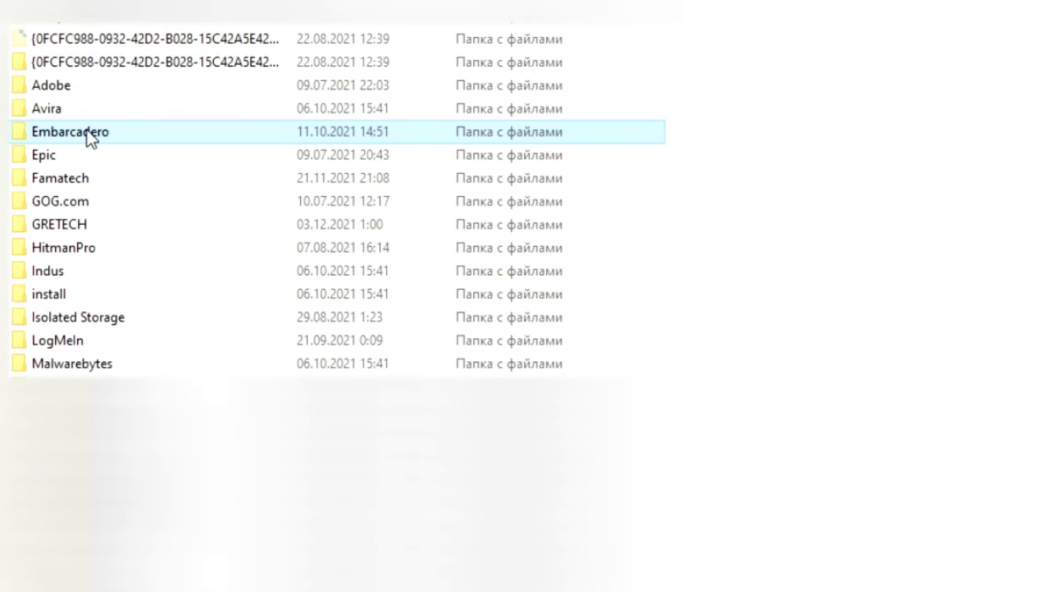
pyautogui.hotkey('shift', 'Delete')
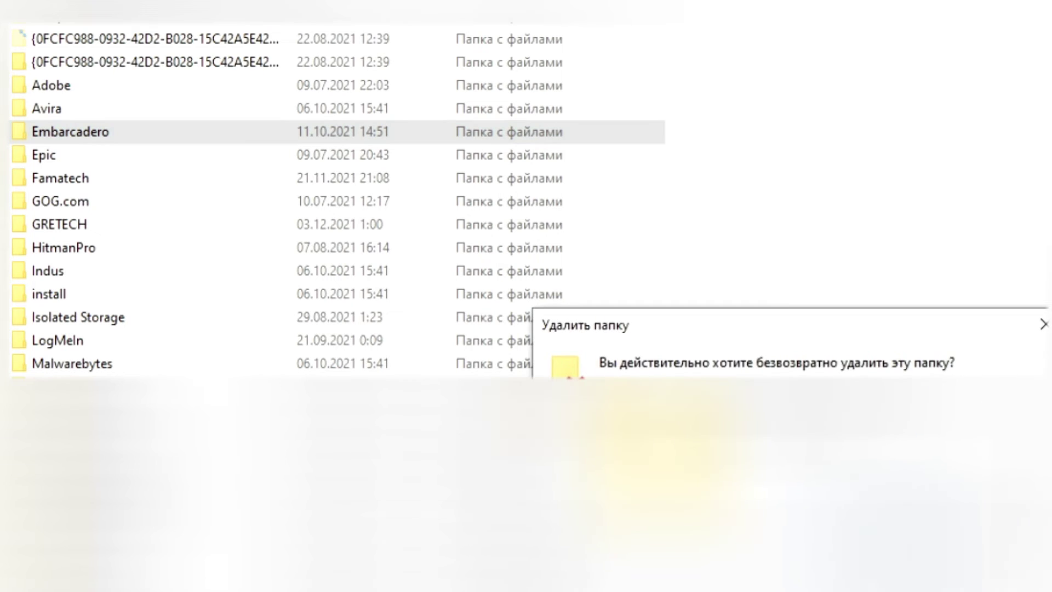
pyautogui.press('Return')
pyautogui.click(719, 301)
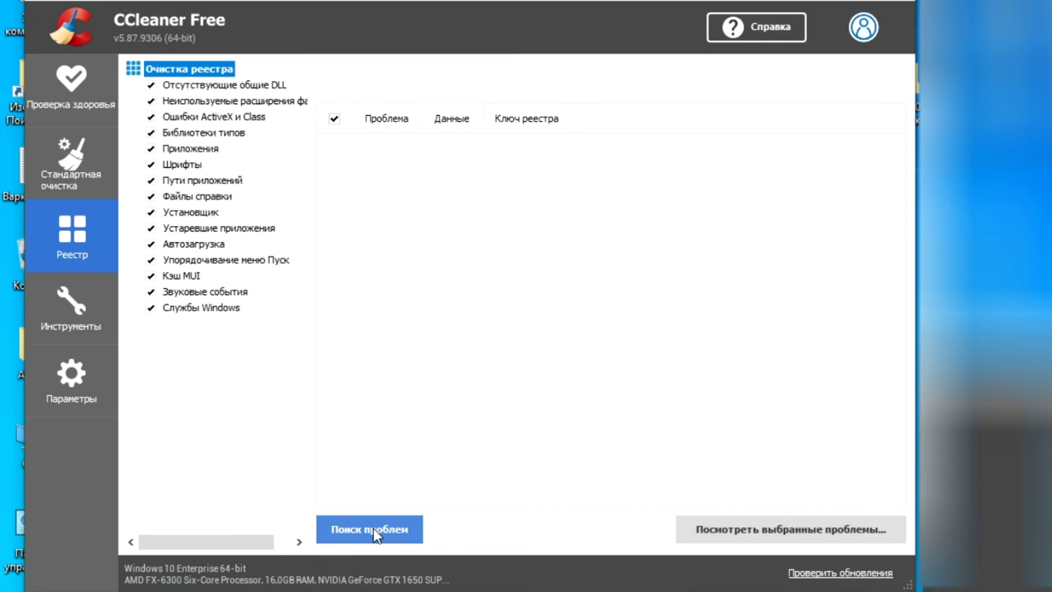
pyautogui.click(374, 529)
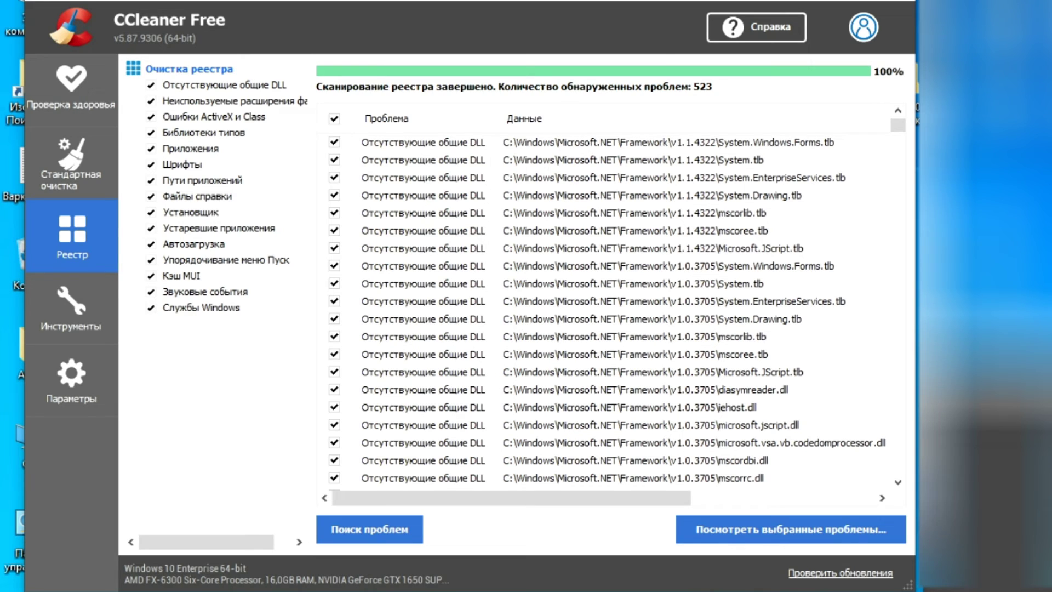
# Step: Fix all 523 checked registry problems in CCleaner, declining the registry backup
pyautogui.click(784, 534)
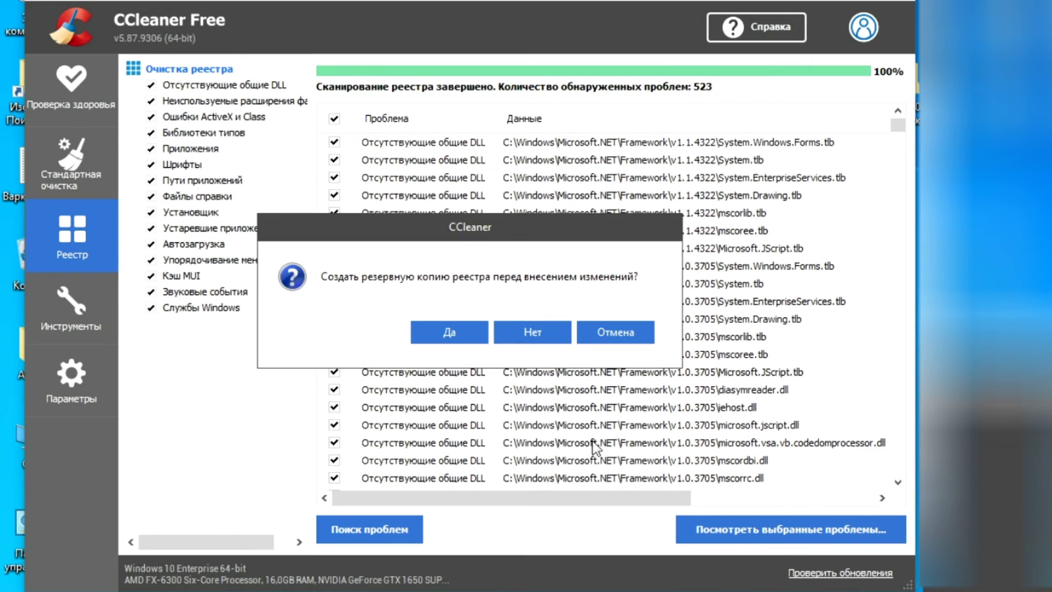
pyautogui.click(534, 332)
pyautogui.click(496, 380)
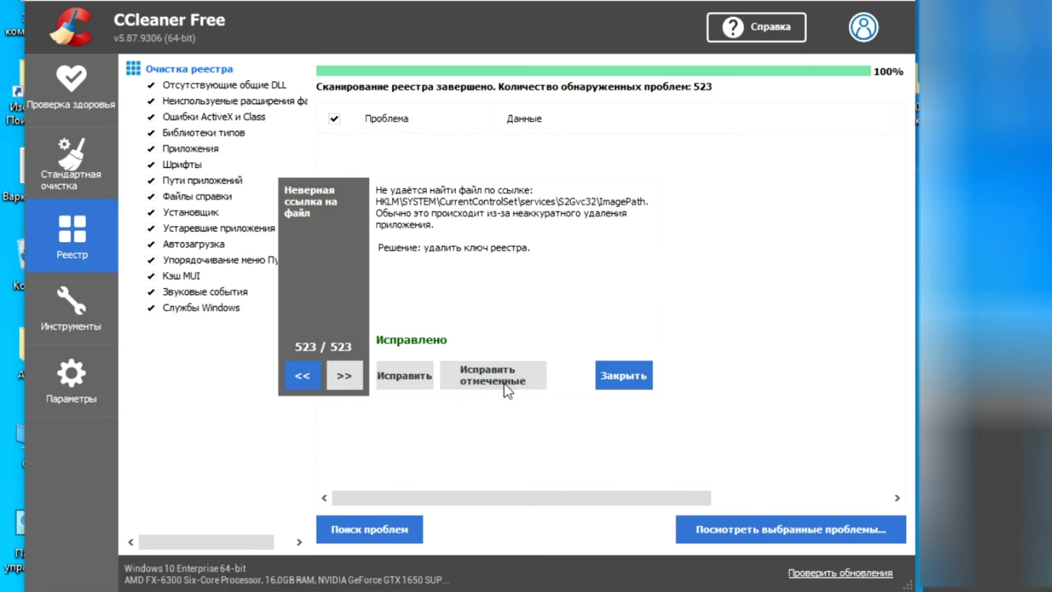
pyautogui.click(618, 376)
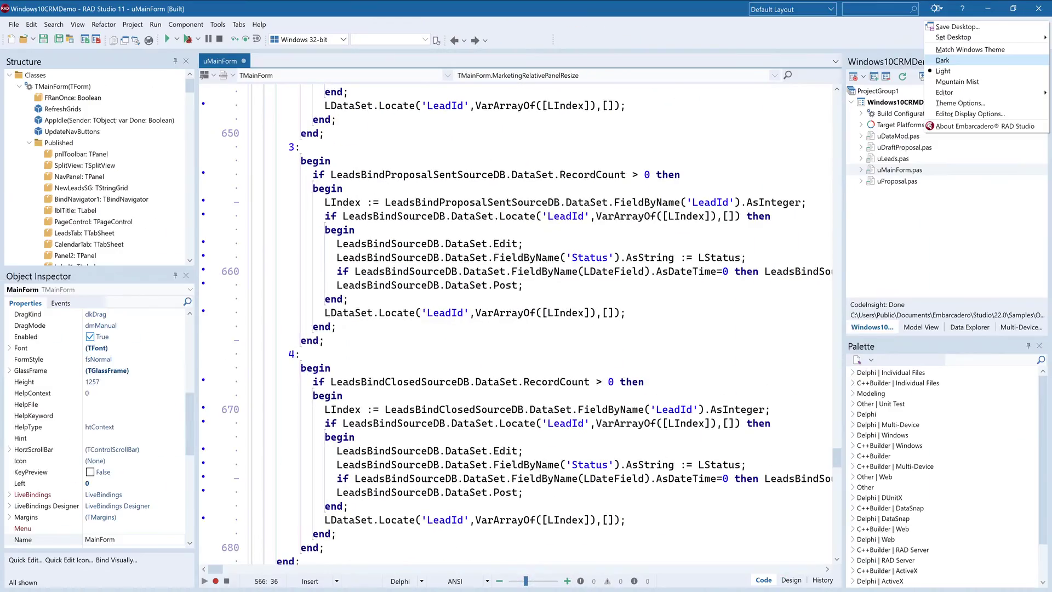
# Step: Apply the Dark IDE theme and set Form Designer High DPI mode to User Editable
pyautogui.click(943, 60)
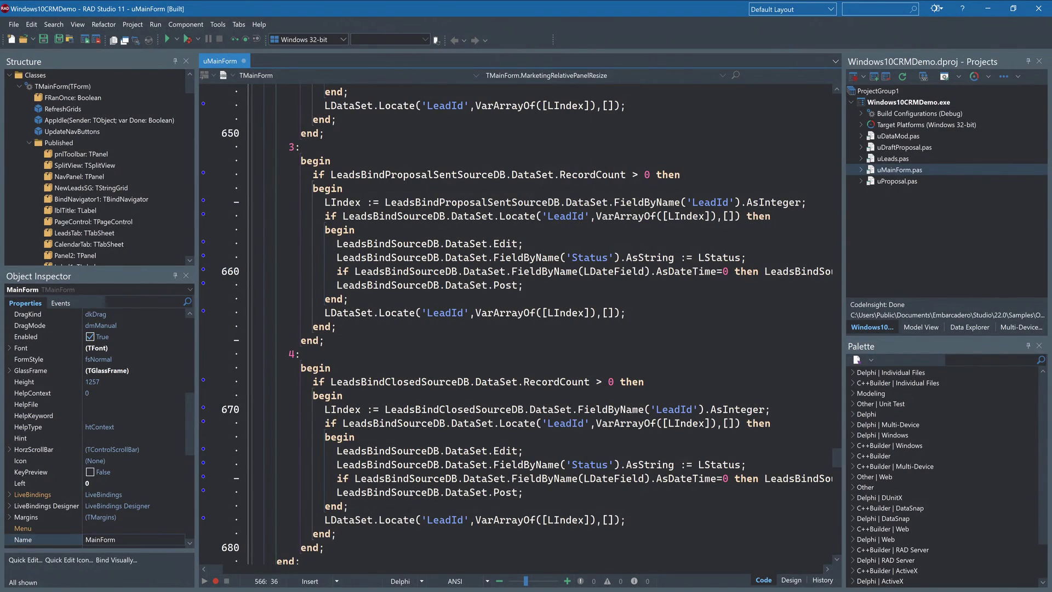
pyautogui.click(790, 580)
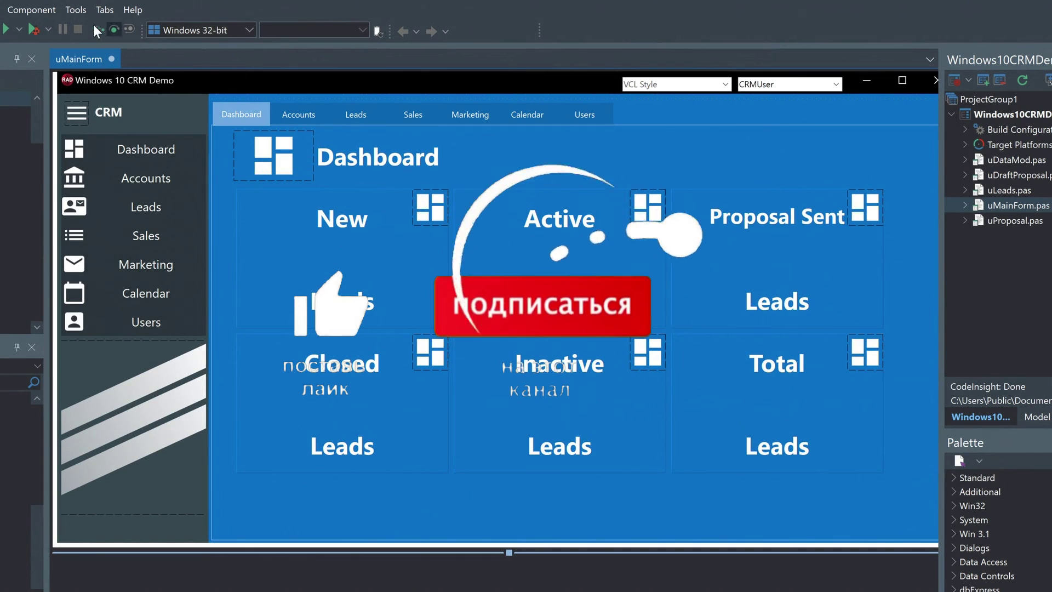
pyautogui.click(214, 25)
pyautogui.click(83, 28)
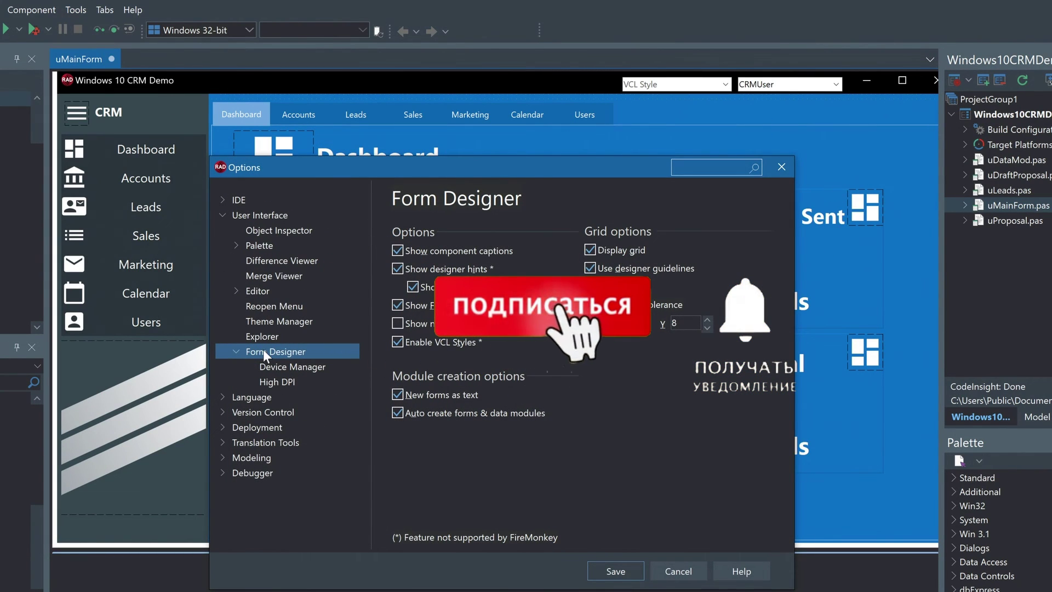
pyautogui.click(278, 383)
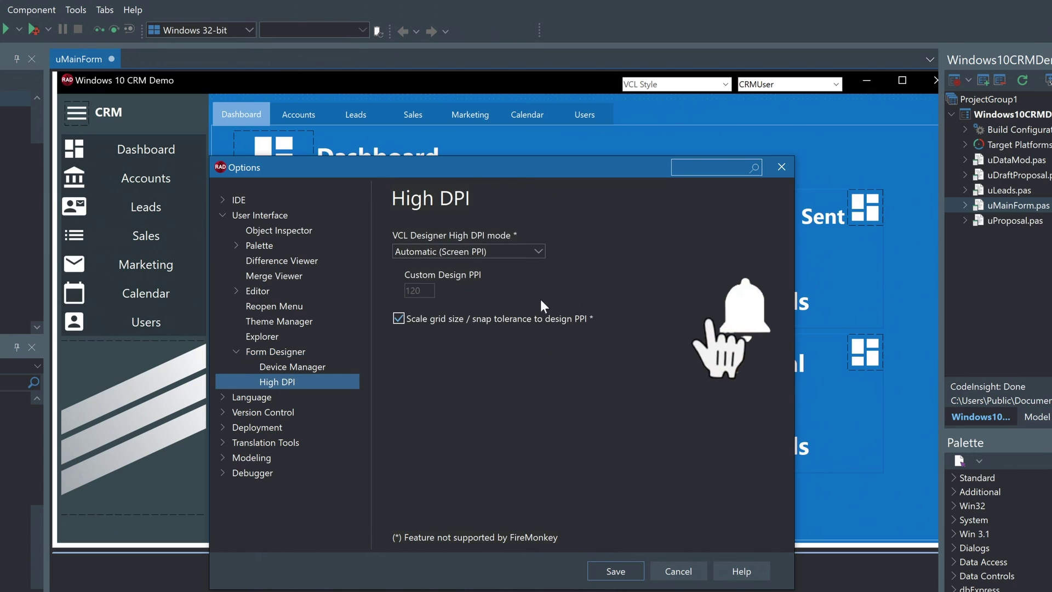
pyautogui.click(539, 250)
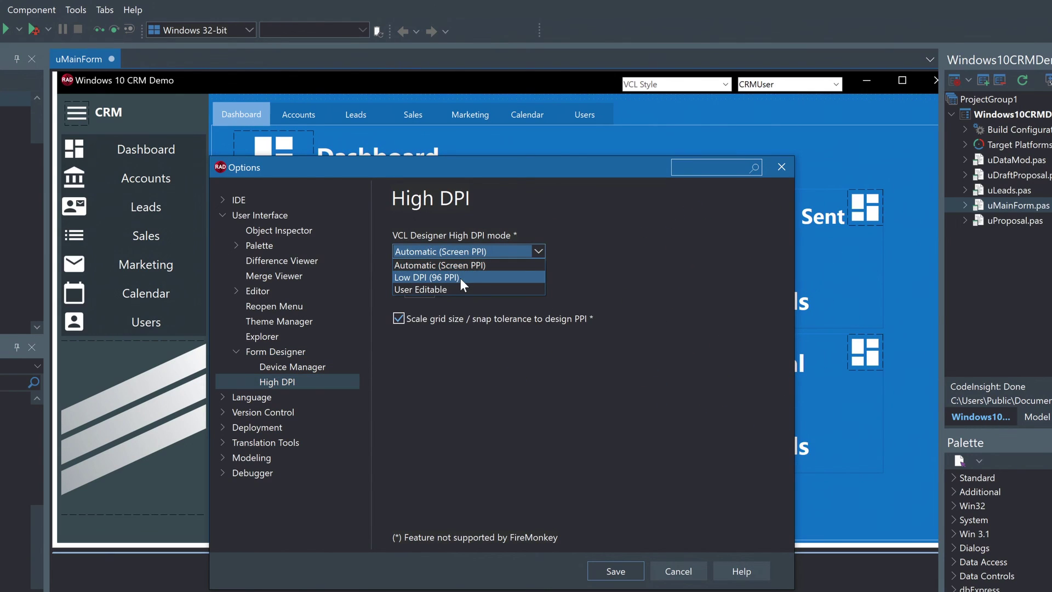
pyautogui.click(466, 286)
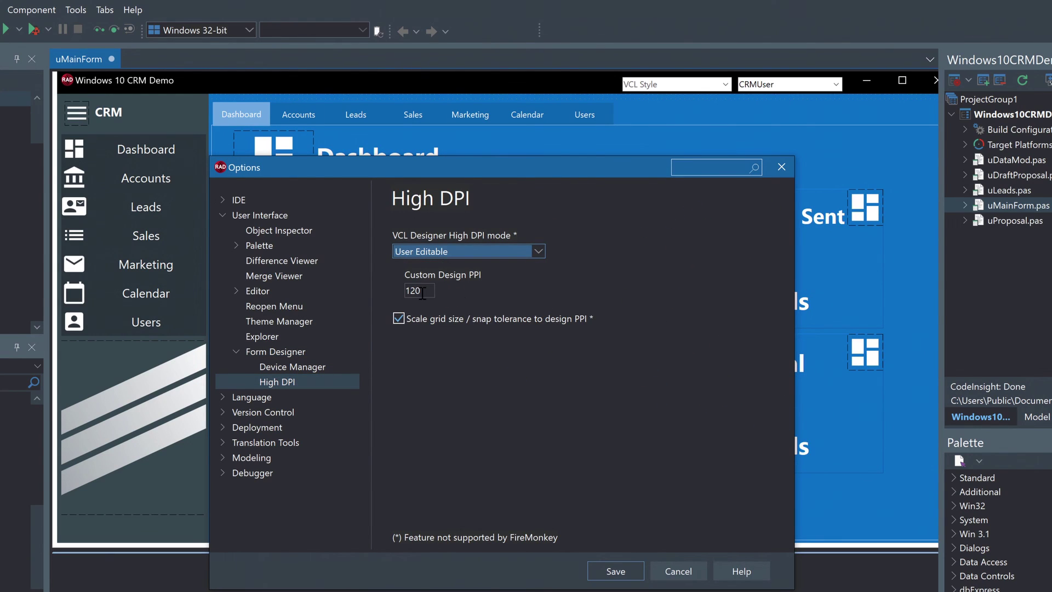
pyautogui.click(678, 571)
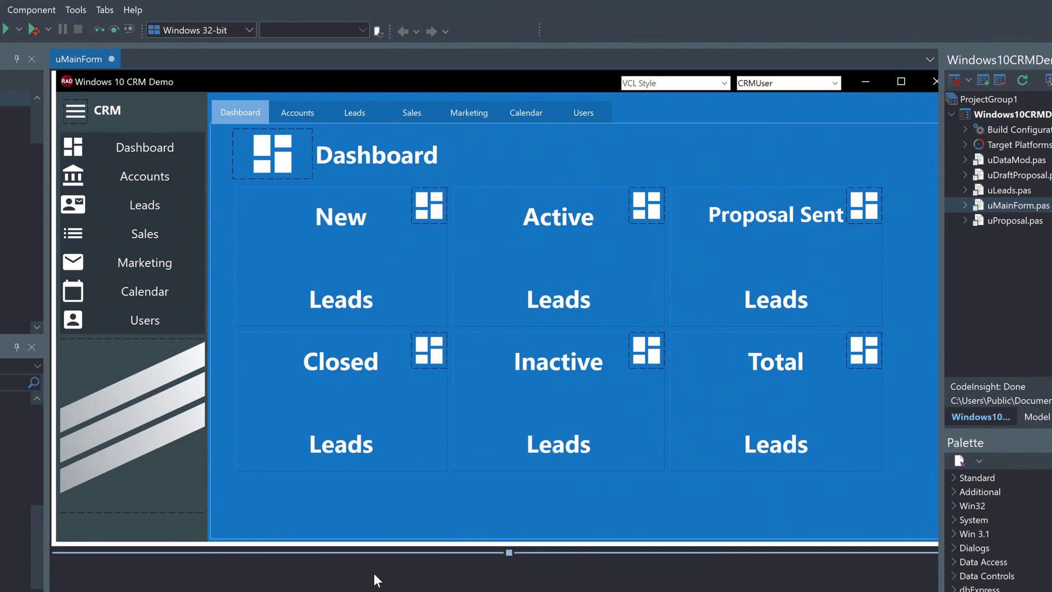